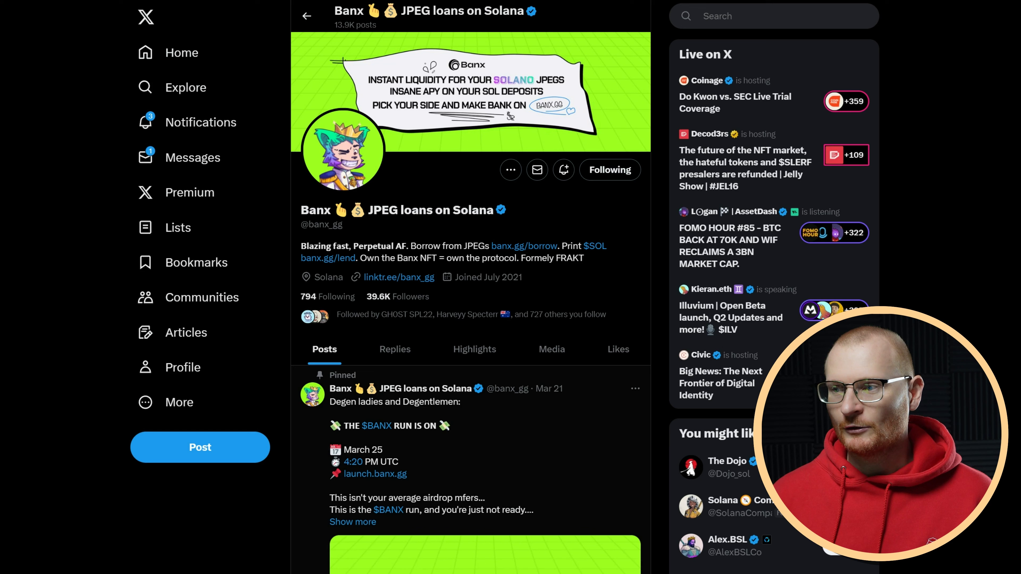
Scroll down the Banx profile timeline to find the BANX launch video post.
scroll(531, 482, down, 3)
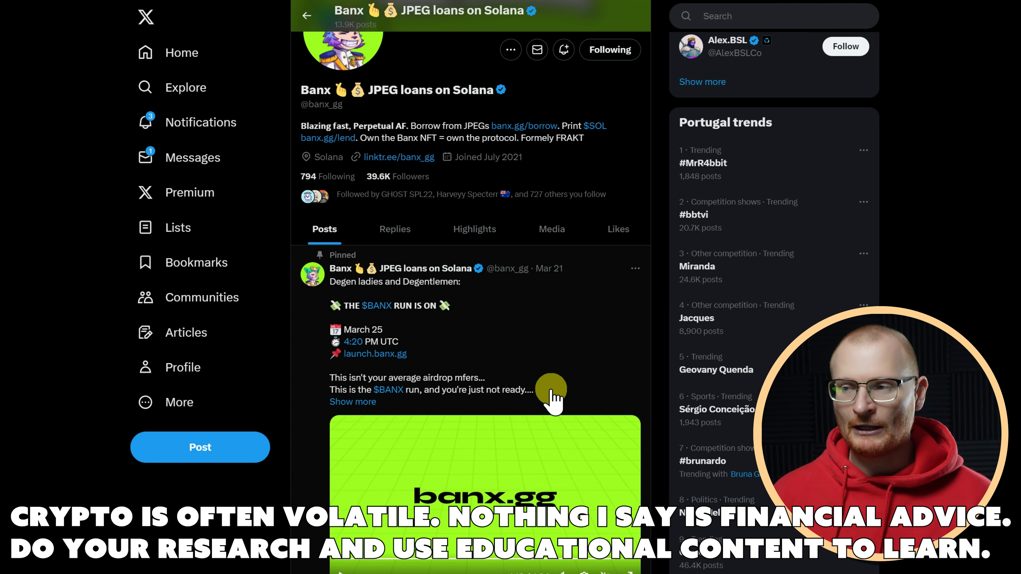
scroll(551, 392, down, 10)
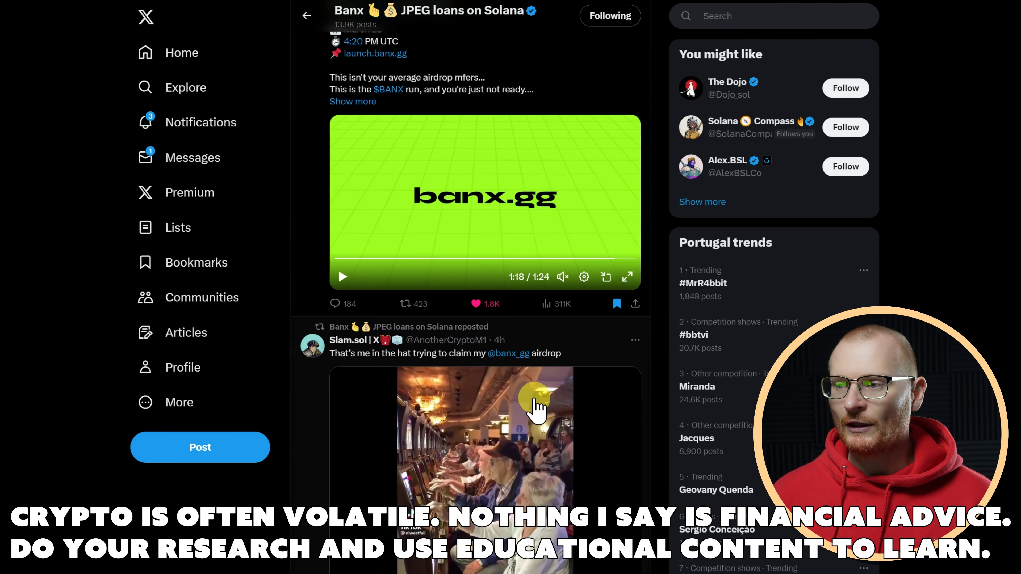
scroll(531, 516, down, 5)
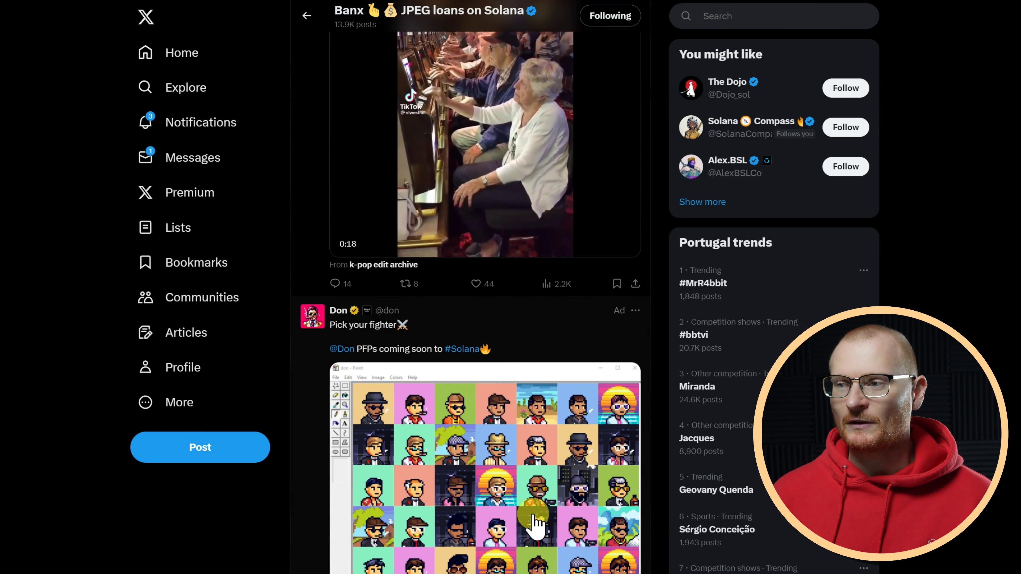
scroll(534, 522, down, 15)
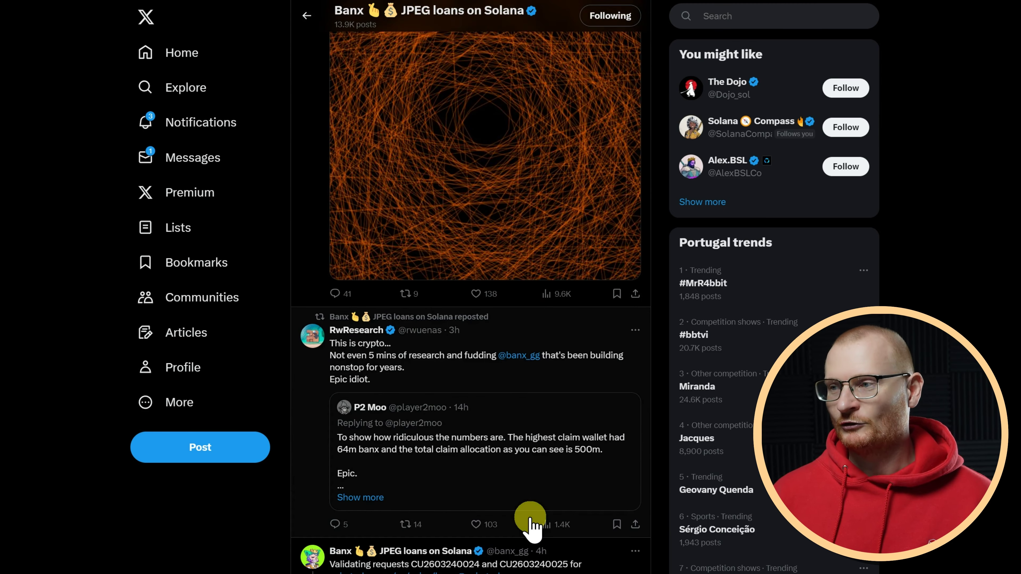
scroll(530, 522, down, 5)
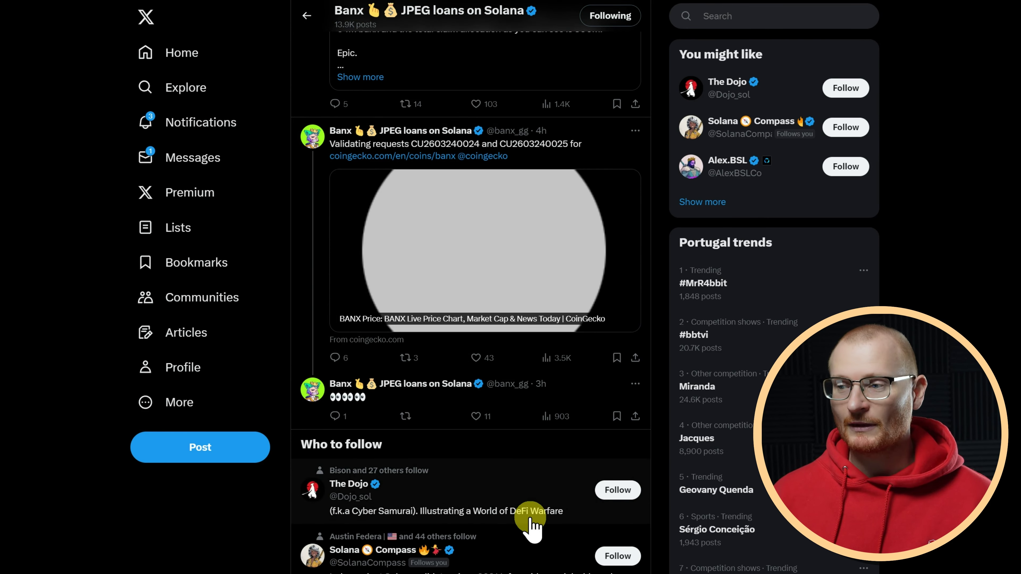
scroll(530, 523, down, 5)
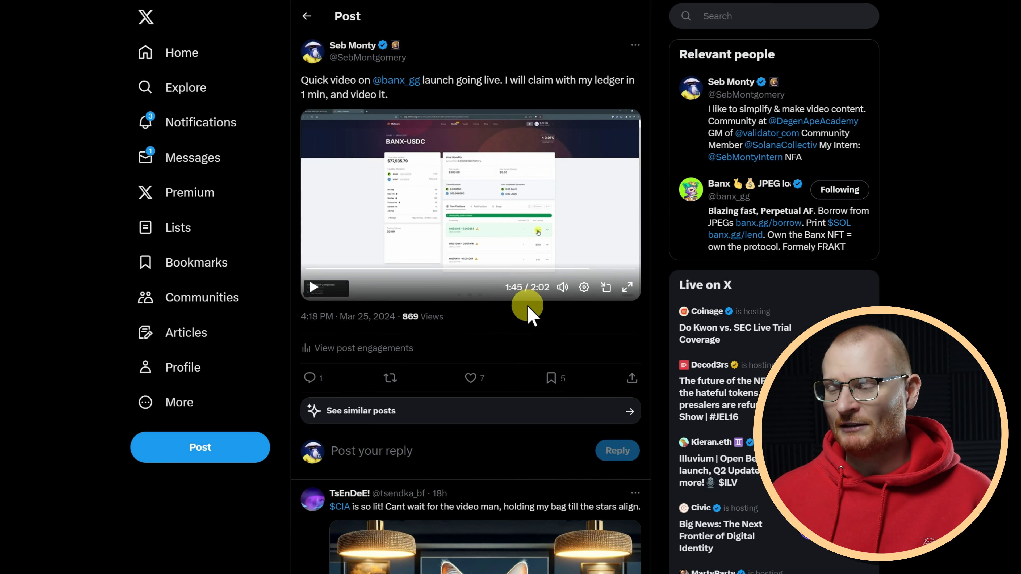
Play the launch video full screen and jump to 1:12, 1:22 and 1:44 for the position steps.
click(626, 286)
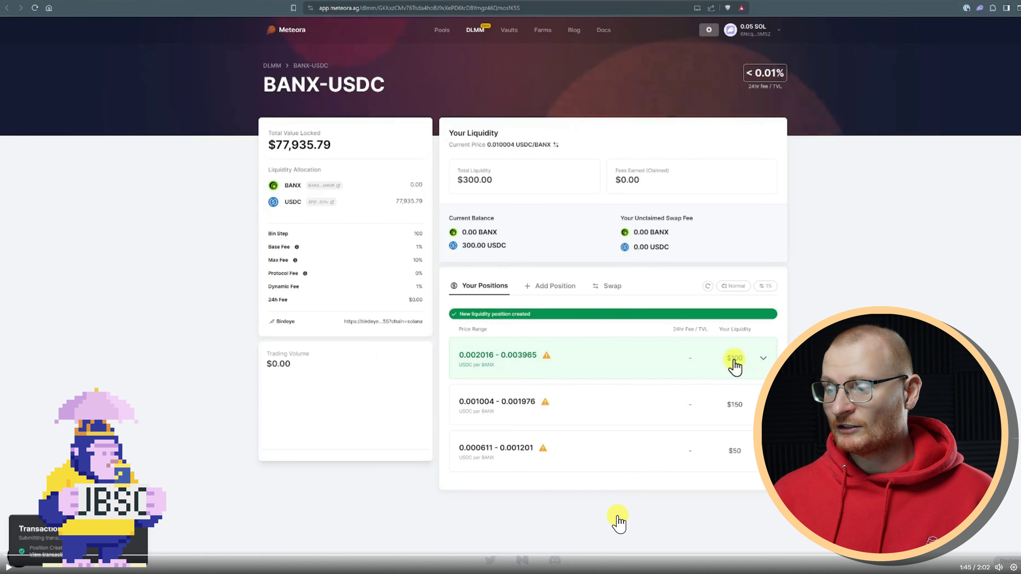
click(618, 557)
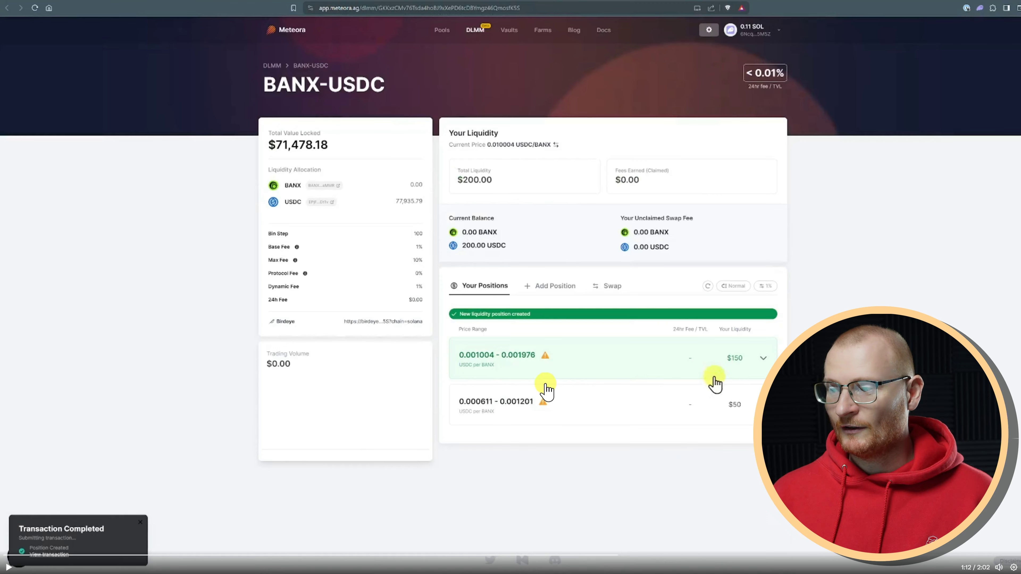
click(651, 557)
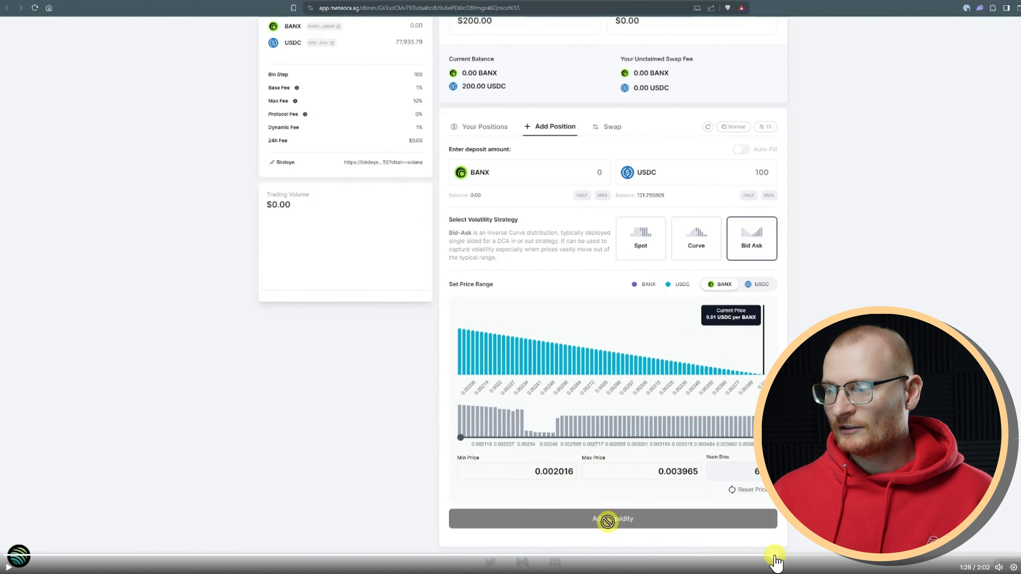
click(895, 559)
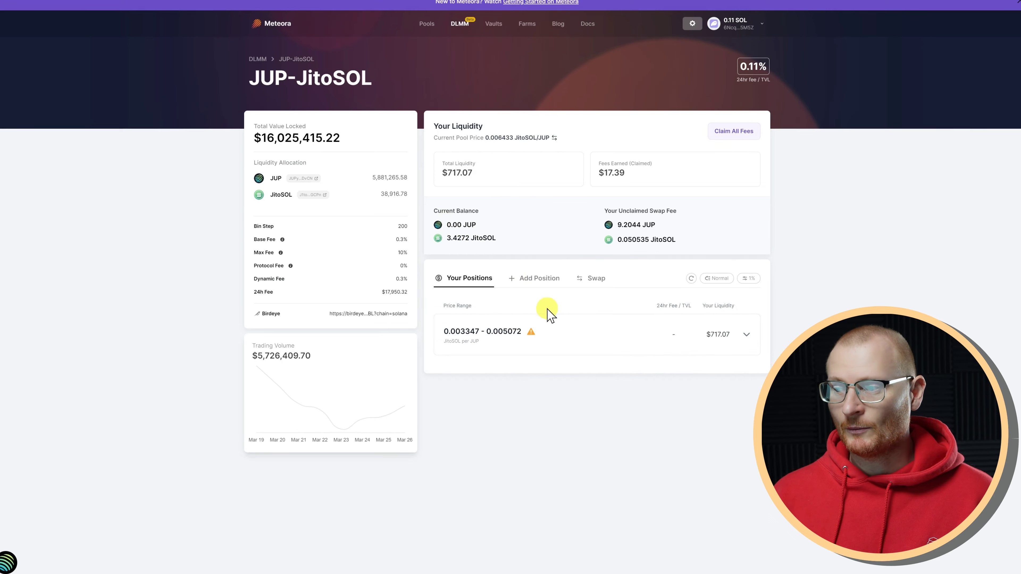
click(745, 336)
scroll(635, 344, down, 5)
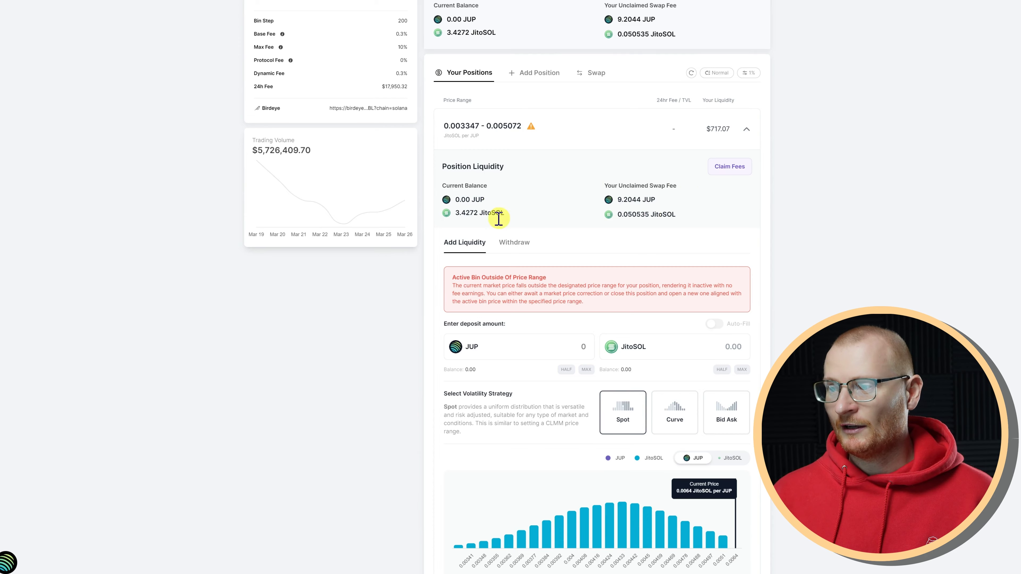
scroll(518, 237, down, 4)
scroll(627, 364, up, 7)
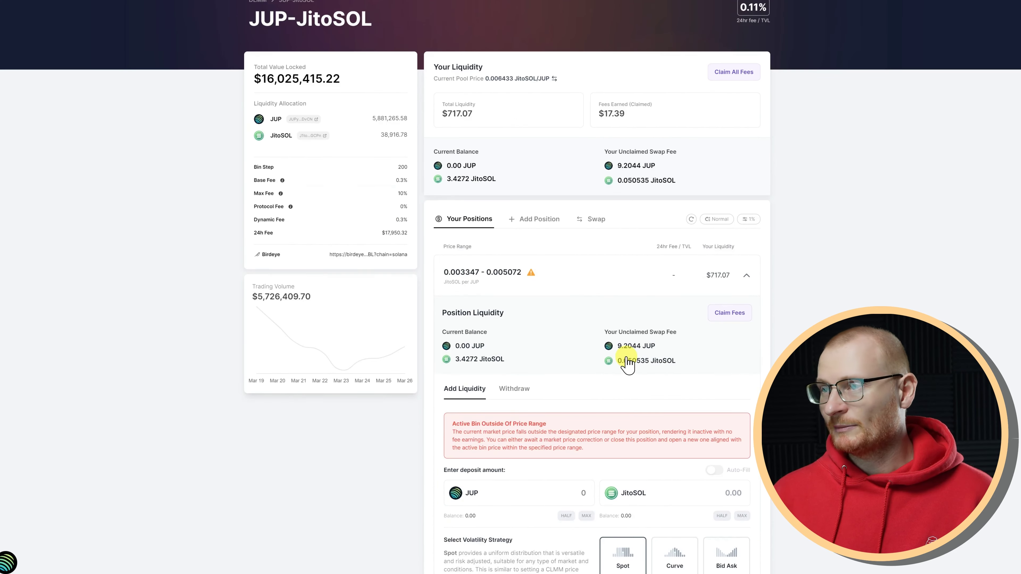
scroll(627, 364, up, 2)
key(alt+Left)
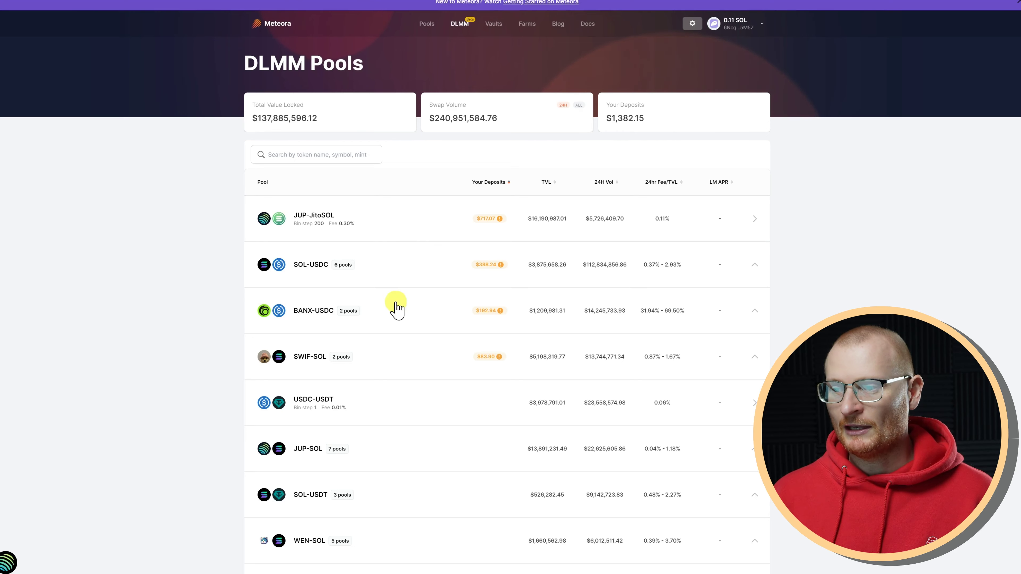
click(404, 315)
scroll(440, 309, down, 3)
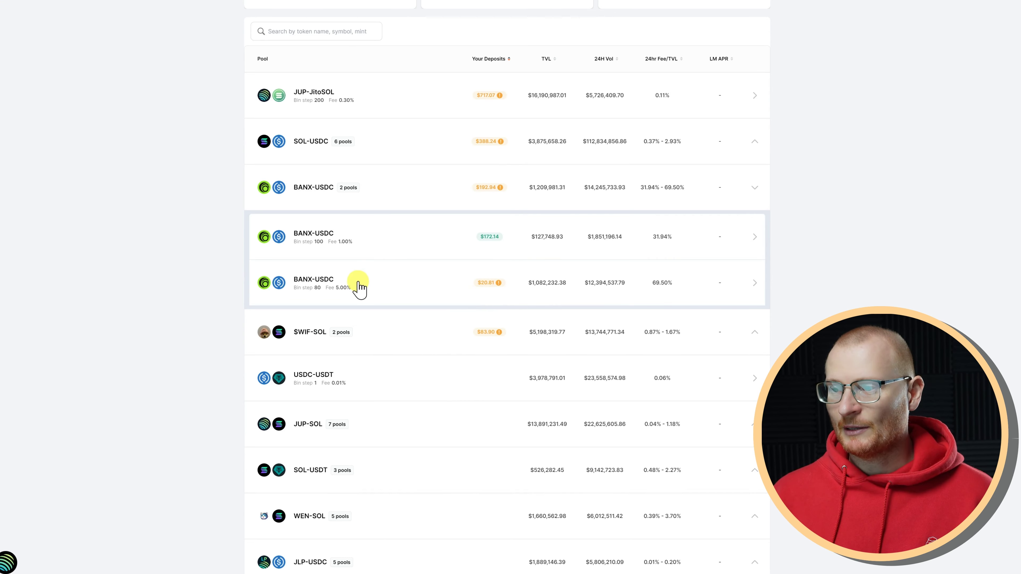
click(429, 286)
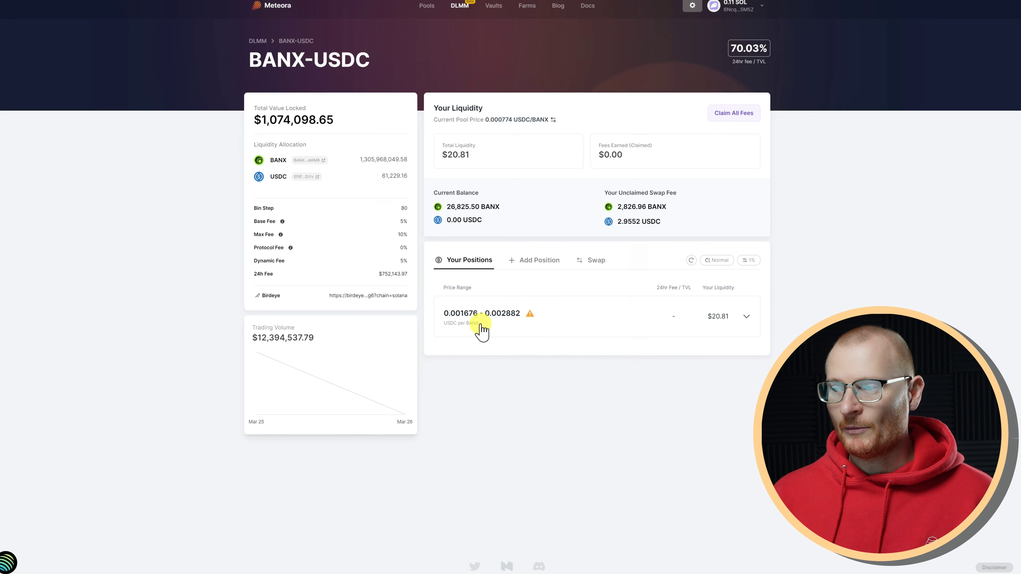
click(745, 317)
scroll(543, 314, down, 5)
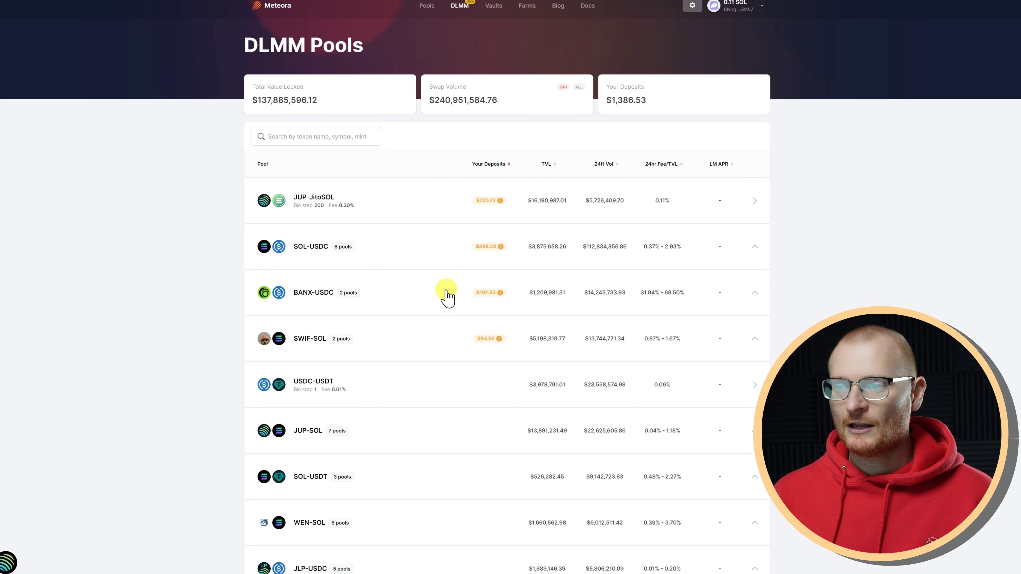
Open the bin step 100 BANX-USDC pool and scroll down to its 0.001004–0.001976 position.
click(424, 294)
scroll(426, 292, down, 3)
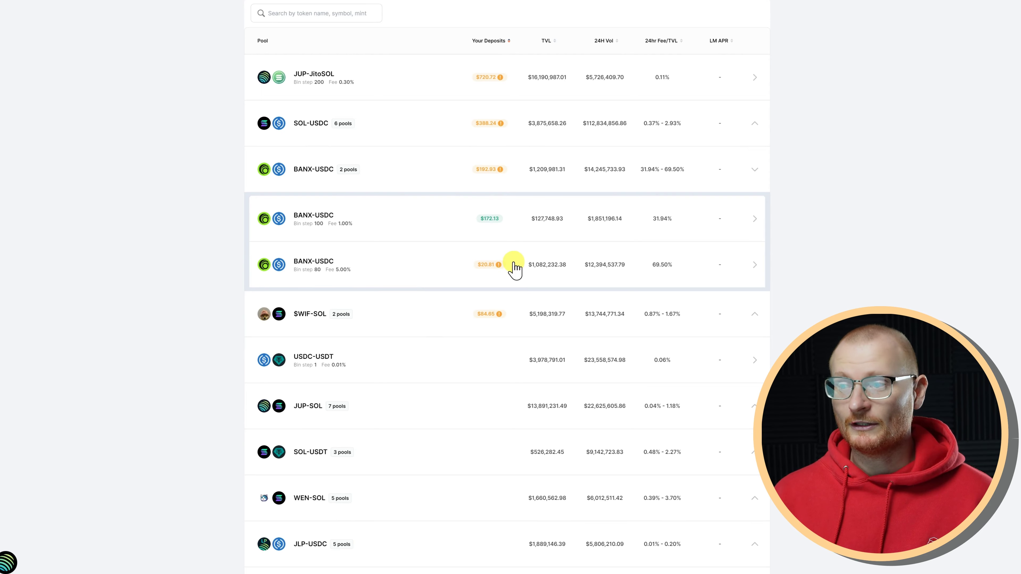
click(458, 222)
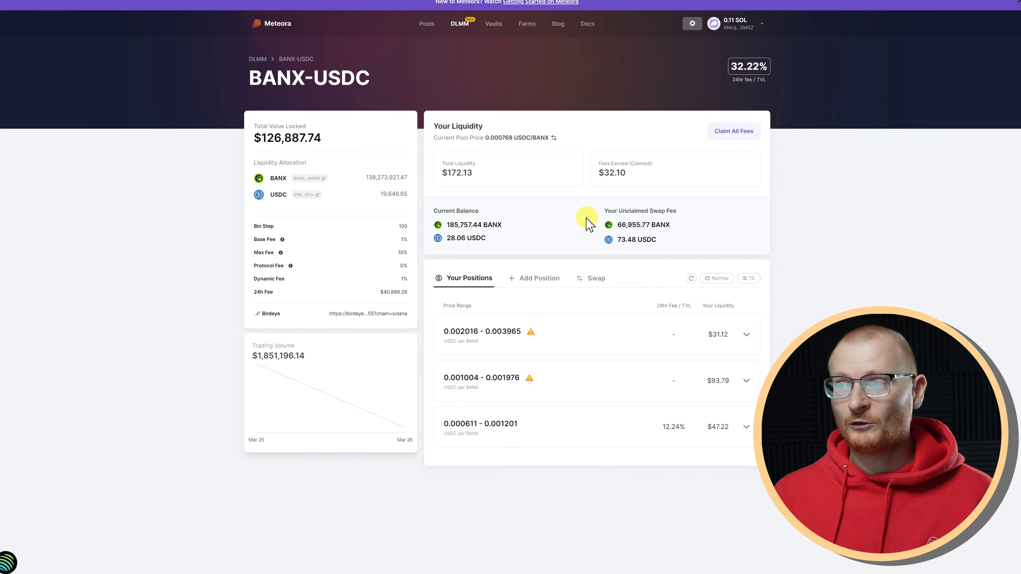
scroll(648, 204, down, 1)
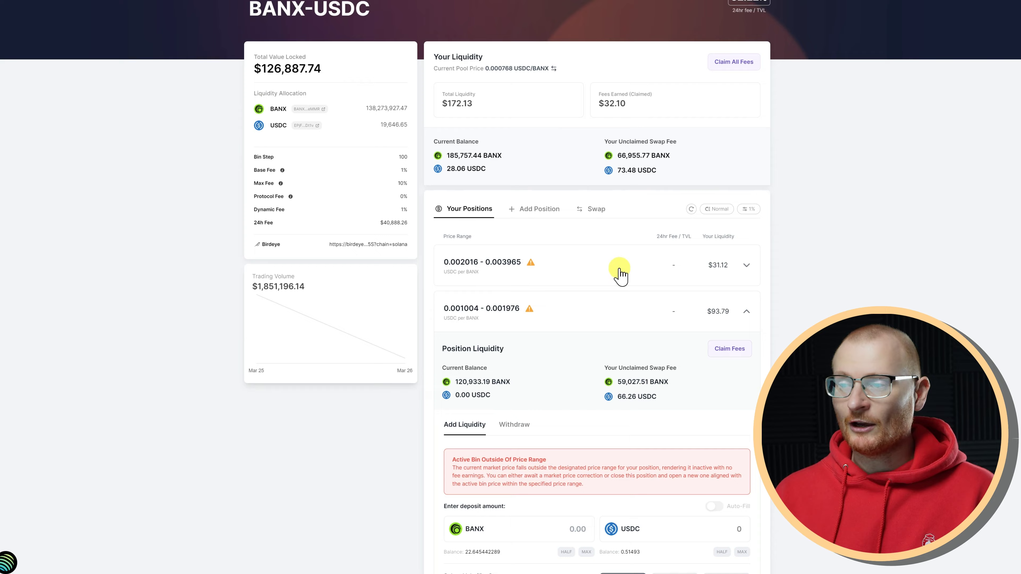
scroll(620, 274, down, 4)
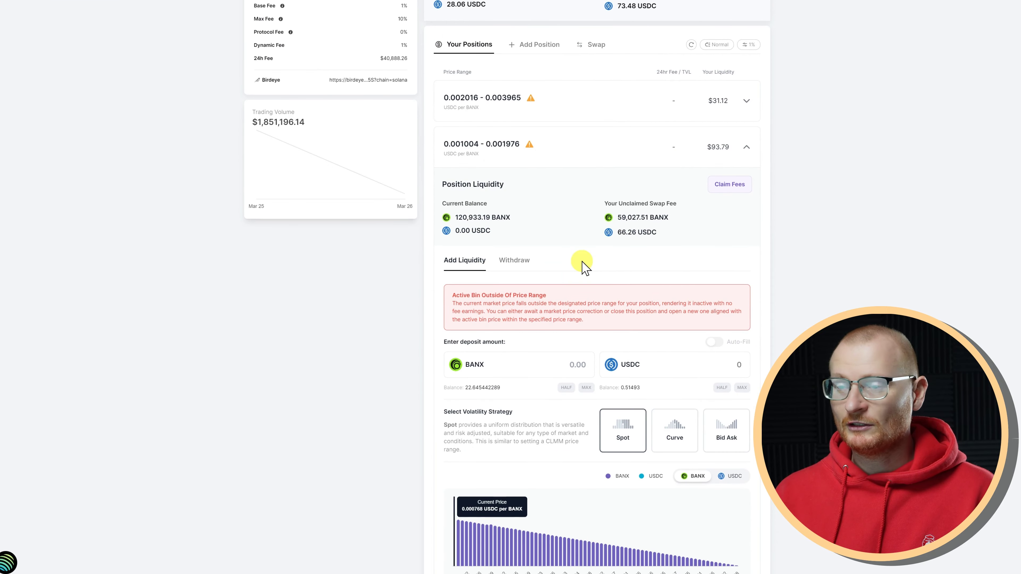
scroll(585, 267, down, 3)
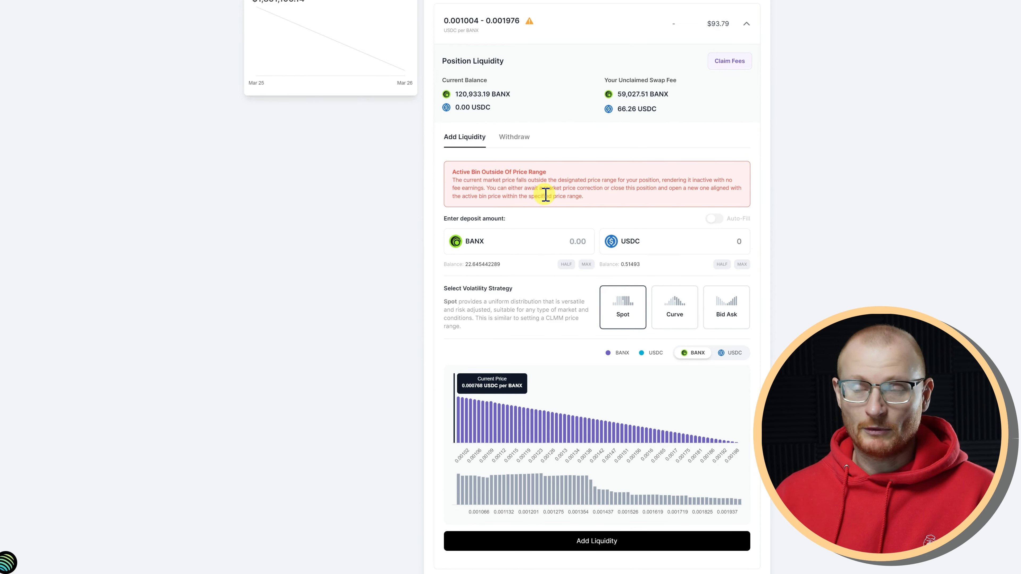
Withdraw 100% from the 0.001004–0.001976 position and approve it in the wallet.
click(523, 138)
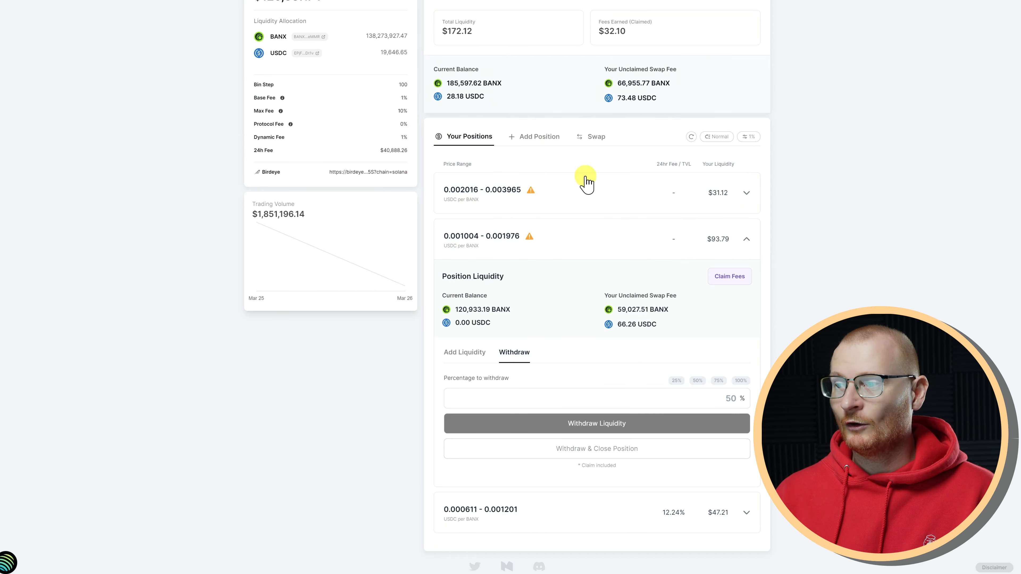
click(741, 380)
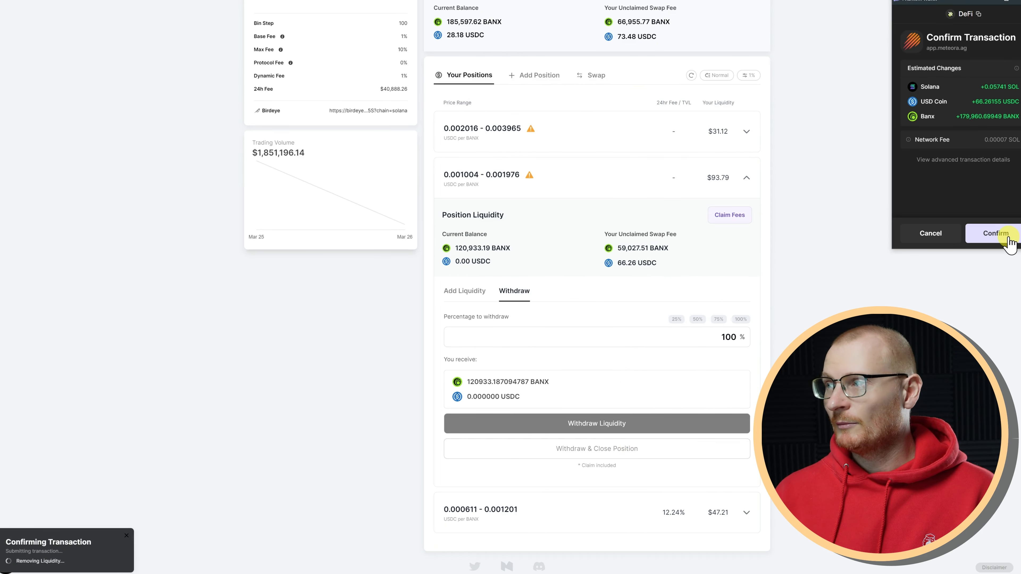
click(996, 233)
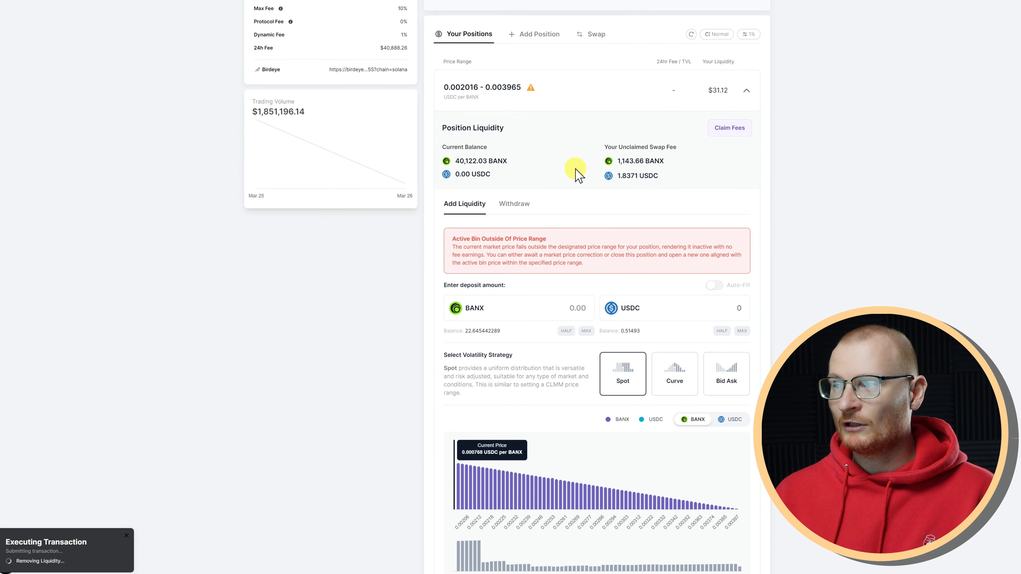
Withdraw 100% from the 0.002016–0.003965 position and close it, confirming in Phantom.
click(516, 204)
scroll(615, 206, down, 3)
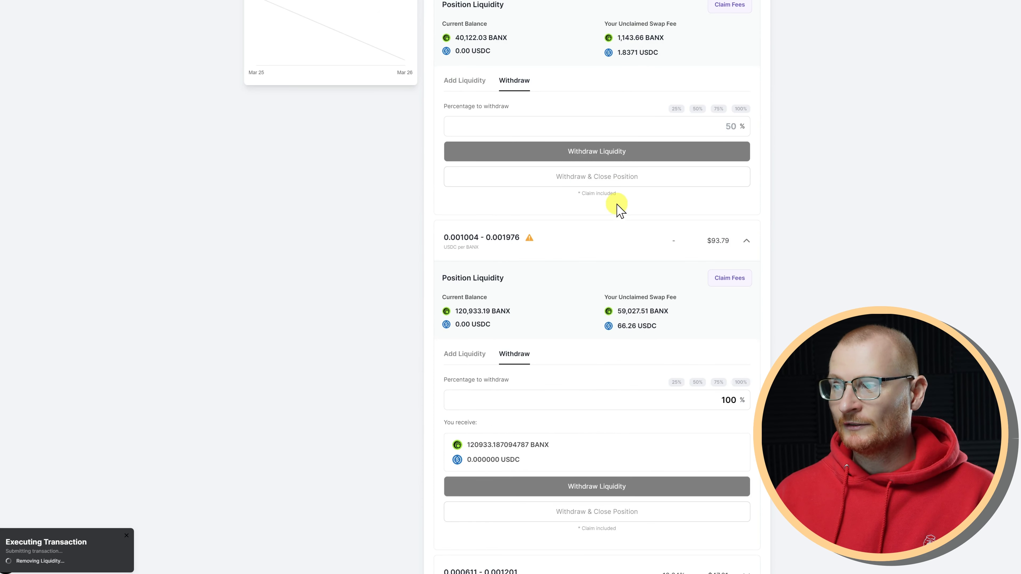
click(741, 108)
click(616, 238)
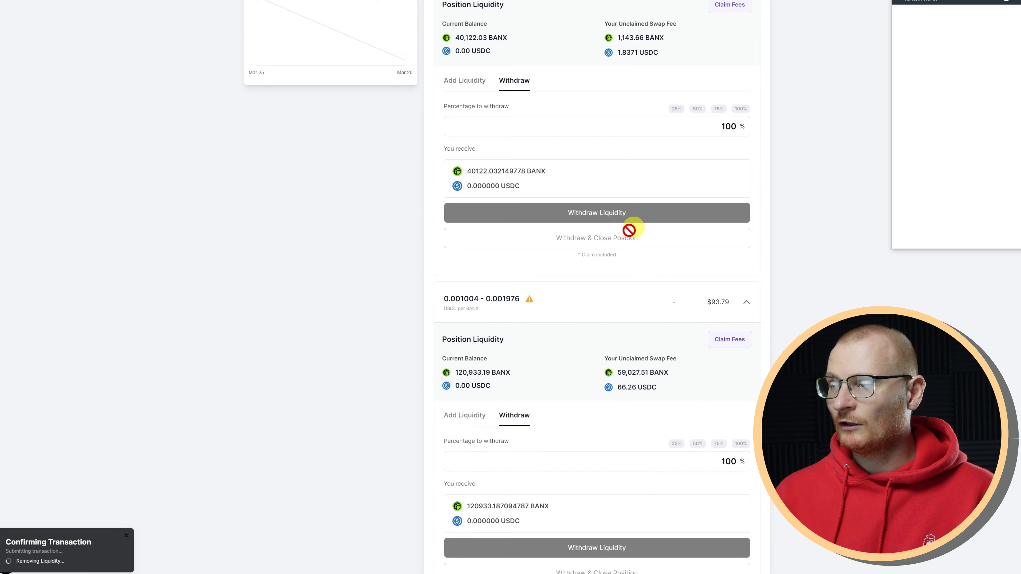
click(996, 234)
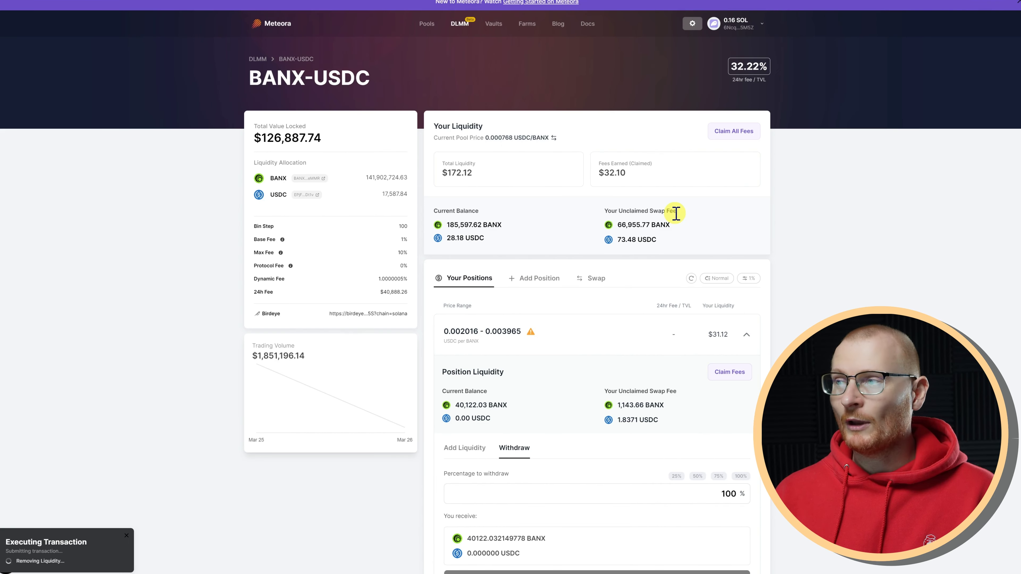
Claim all BANX and USDC swap fees, rejecting the first Phantom prompt and approving the retry.
click(743, 132)
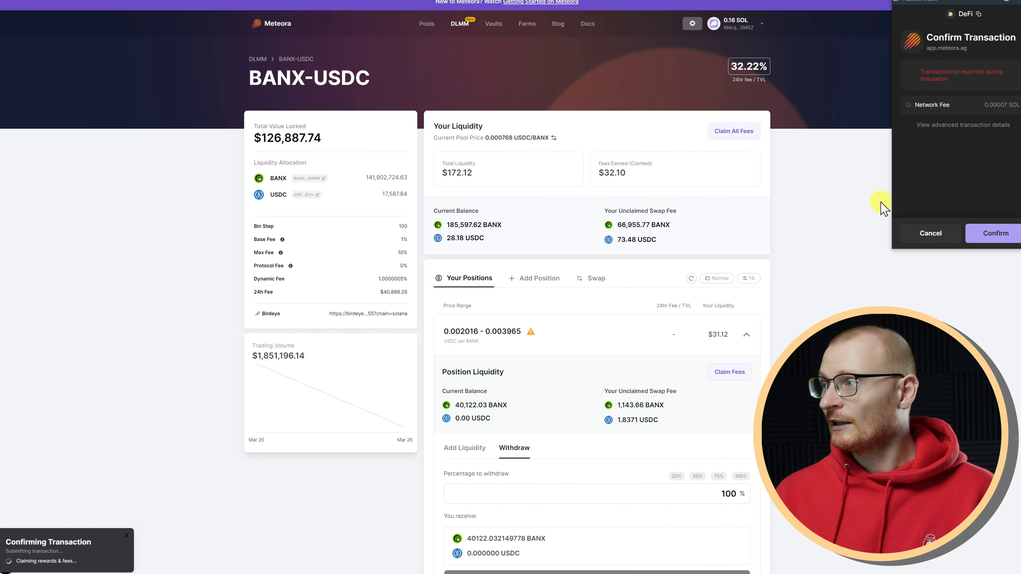
click(935, 234)
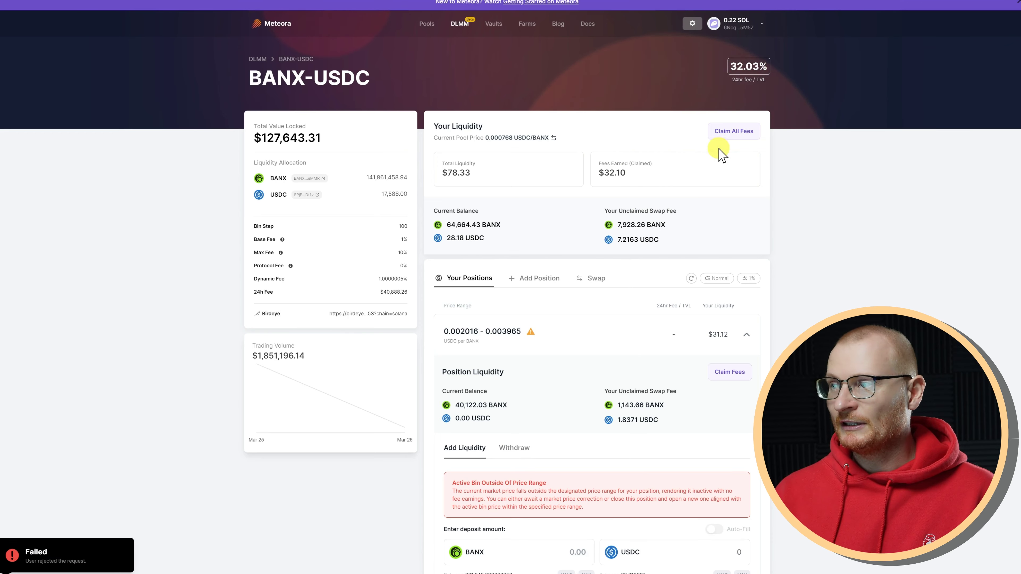
click(732, 132)
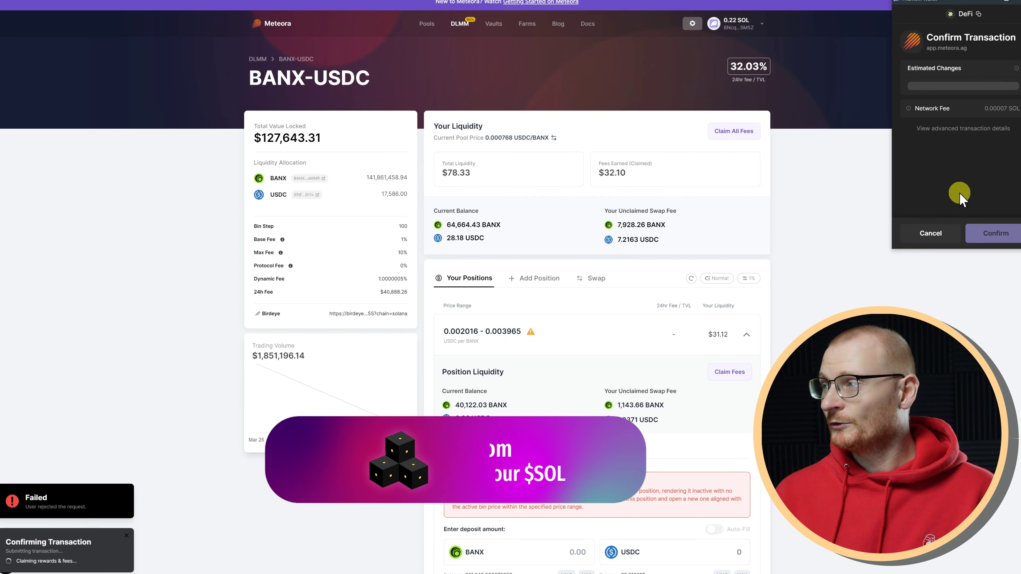
click(982, 234)
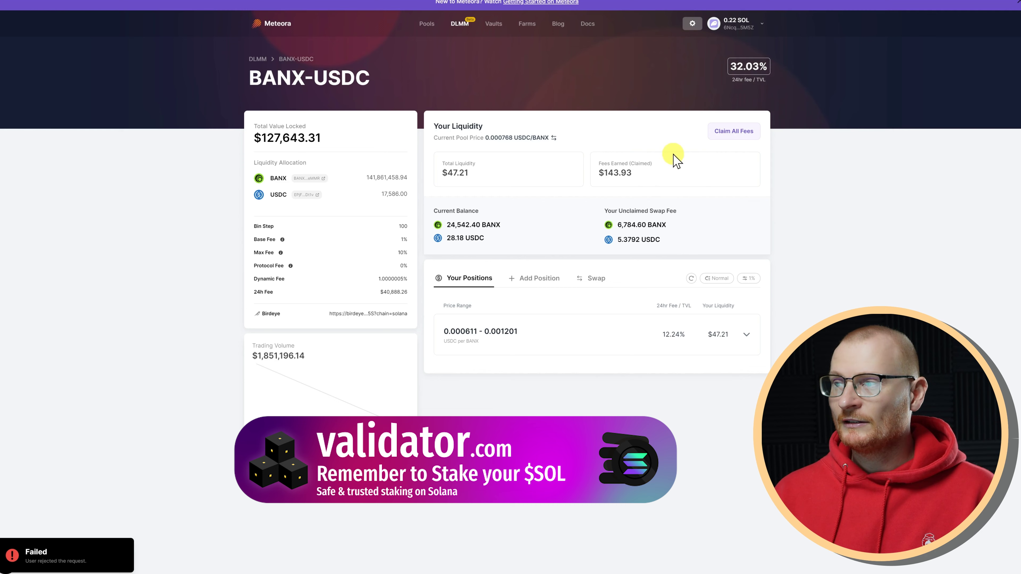
Claim the remaining swap fees so they read 0.00, then check the wallet balances.
click(733, 133)
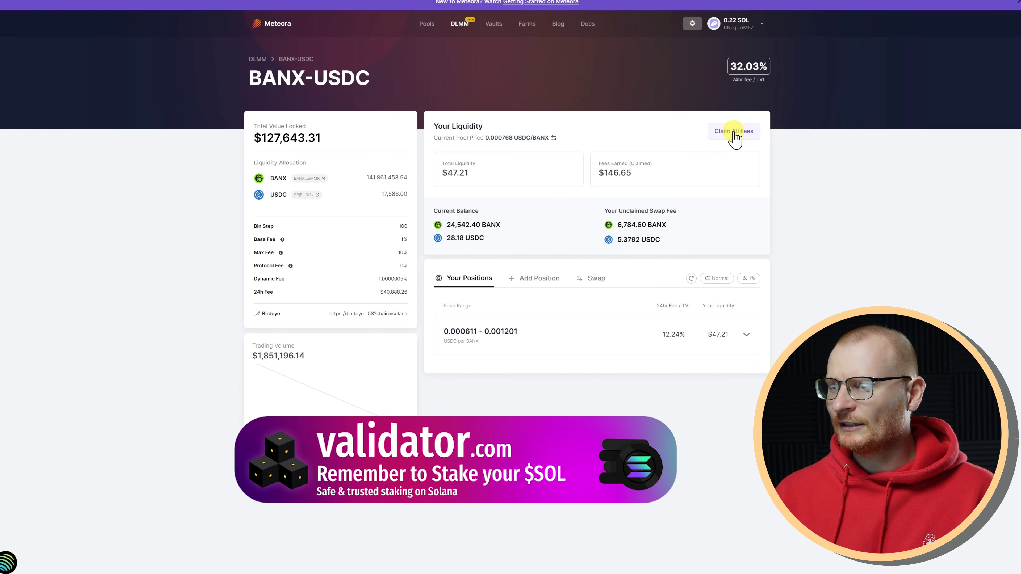
click(734, 135)
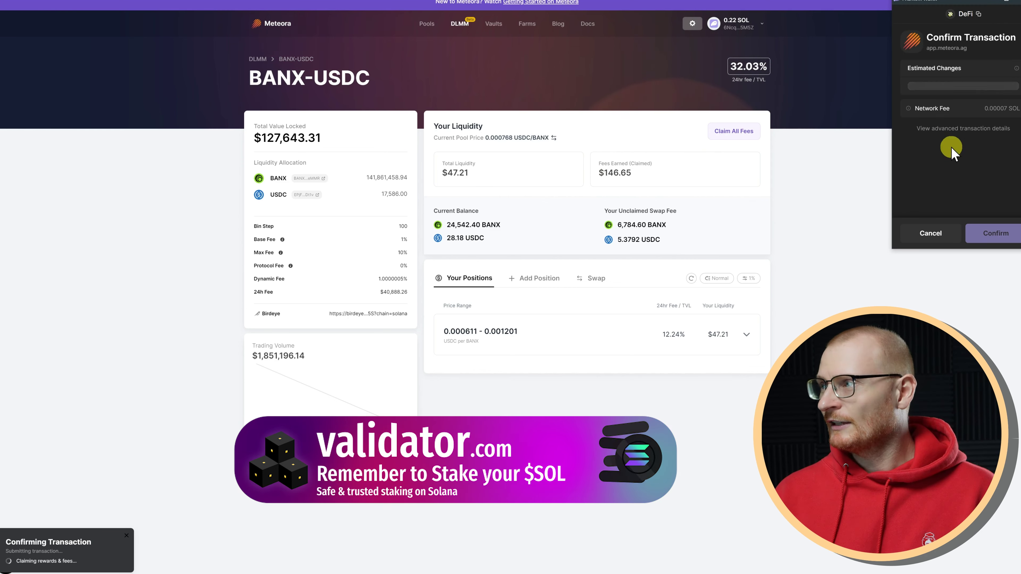
click(982, 232)
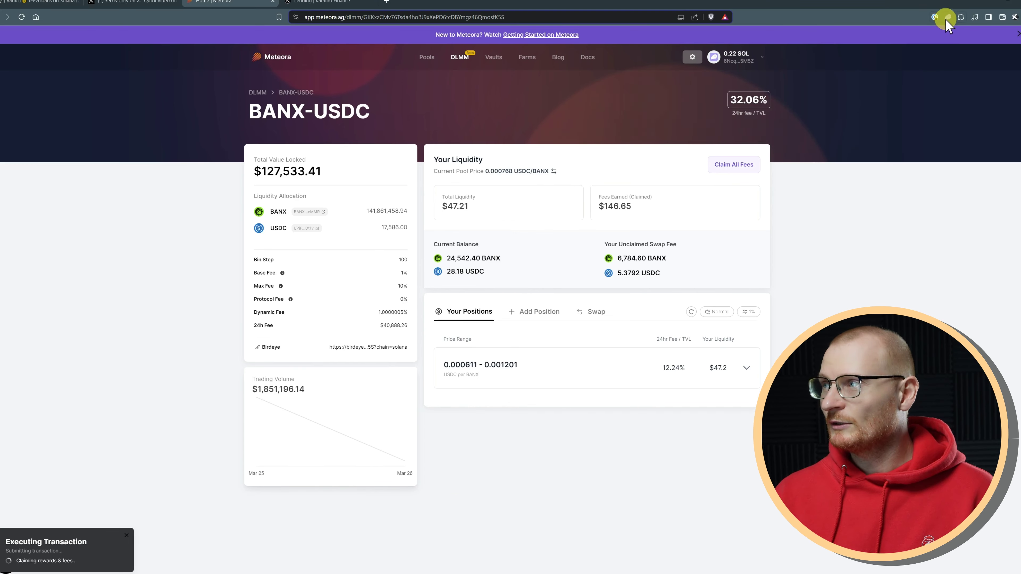
click(947, 18)
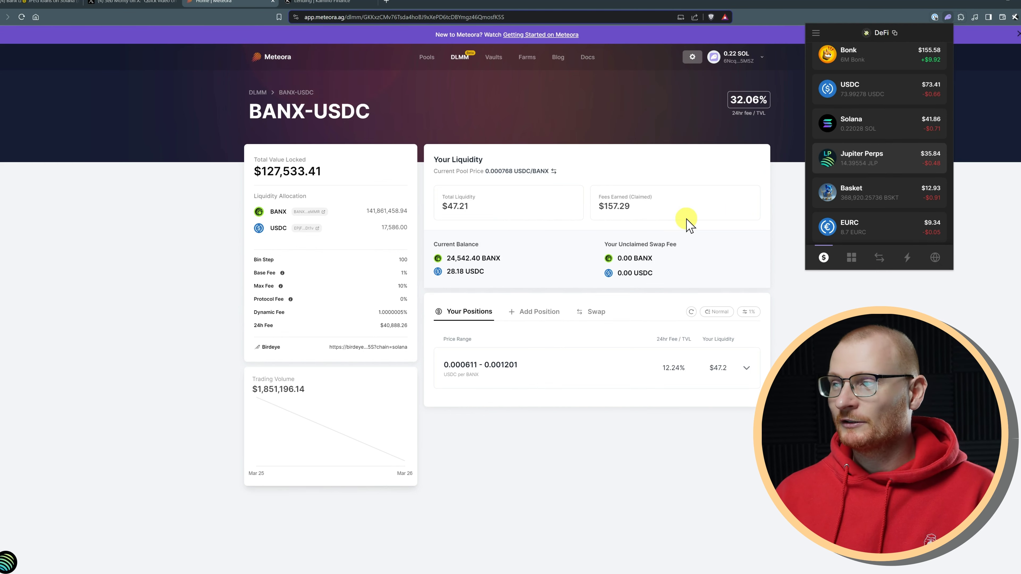
scroll(860, 147, down, 1)
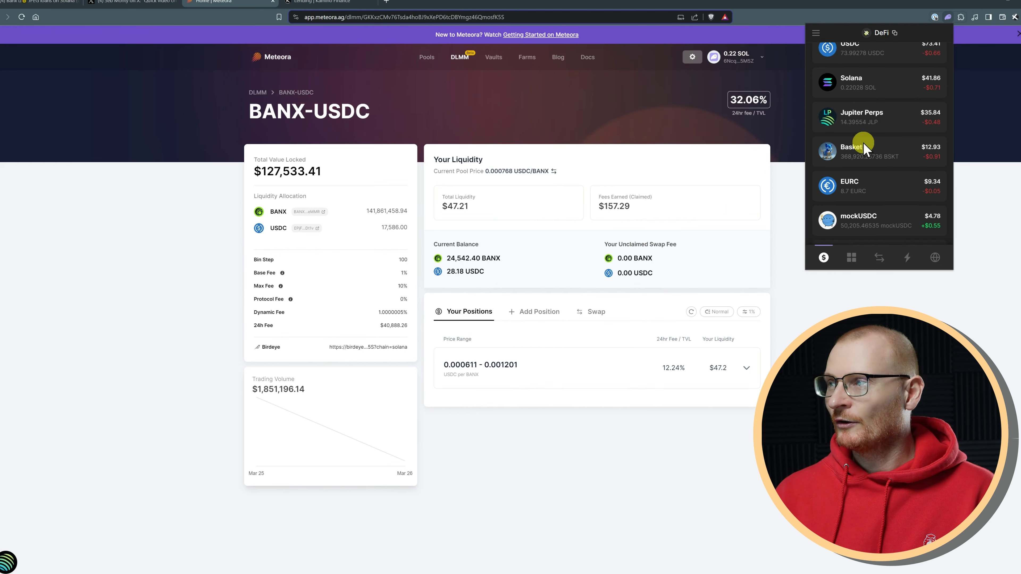
scroll(844, 141, up, 5)
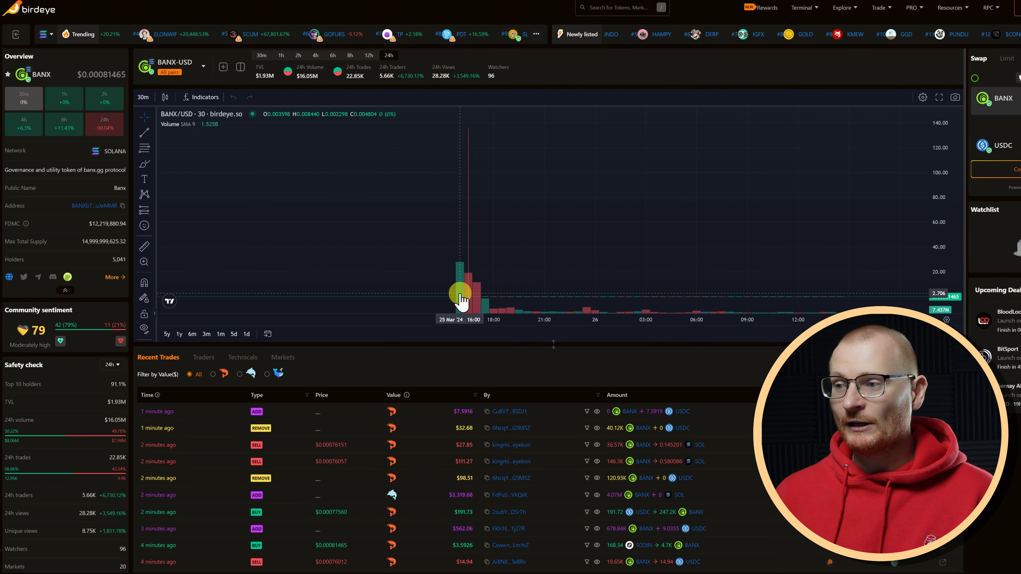
Measure BANX's 30-minute chart from first to latest candle: about a 34.91% drop over 39 bars.
scroll(462, 297, up, 3)
drag(353, 277, 462, 271)
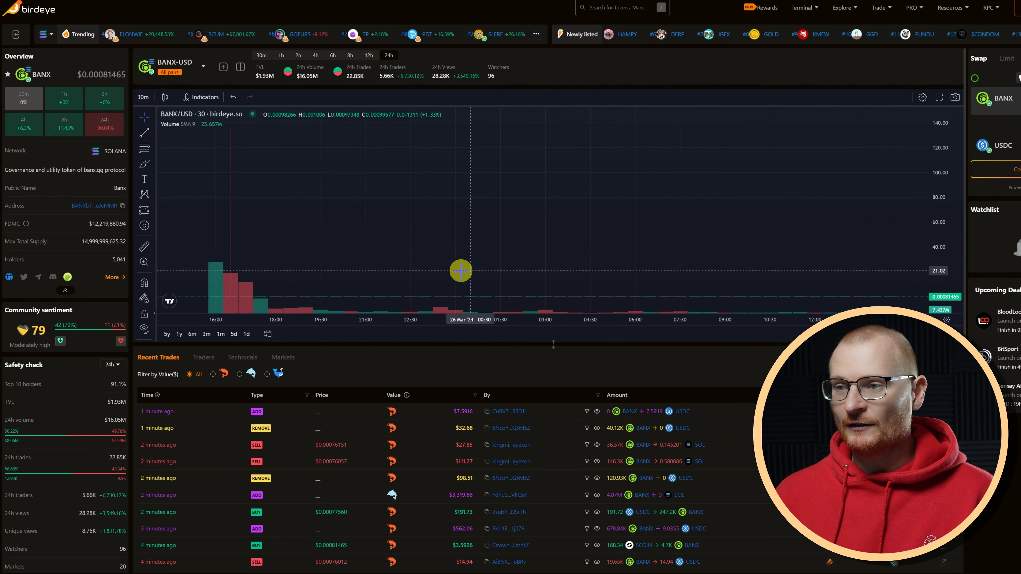
scroll(240, 270, up, 2)
drag(242, 269, 253, 269)
click(144, 246)
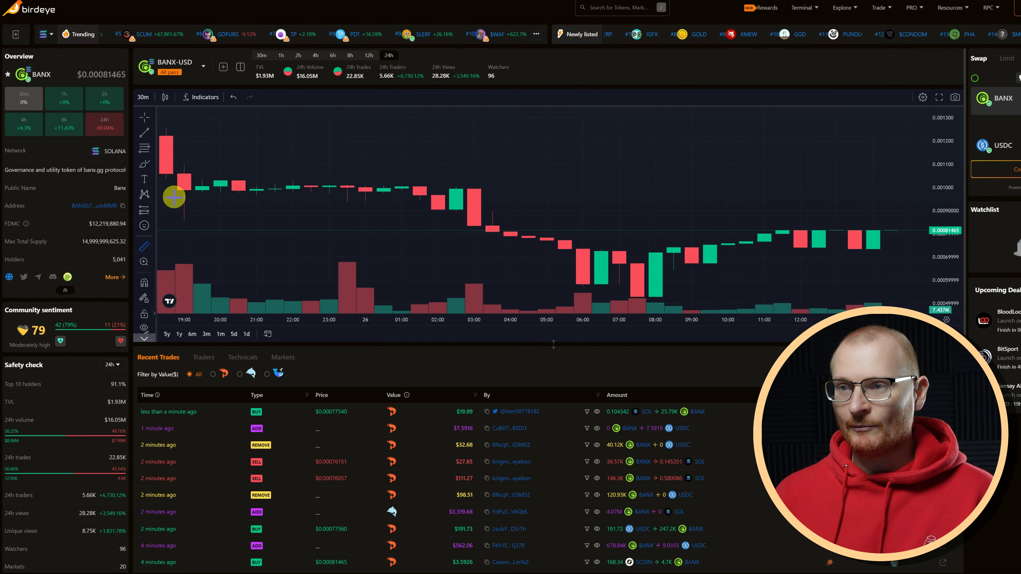
drag(173, 197, 877, 230)
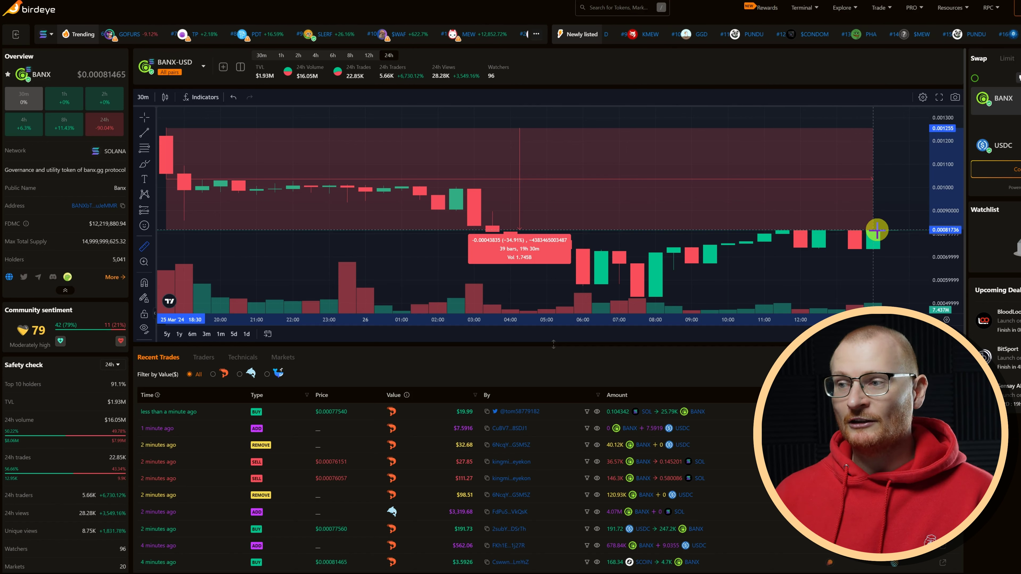
click(877, 230)
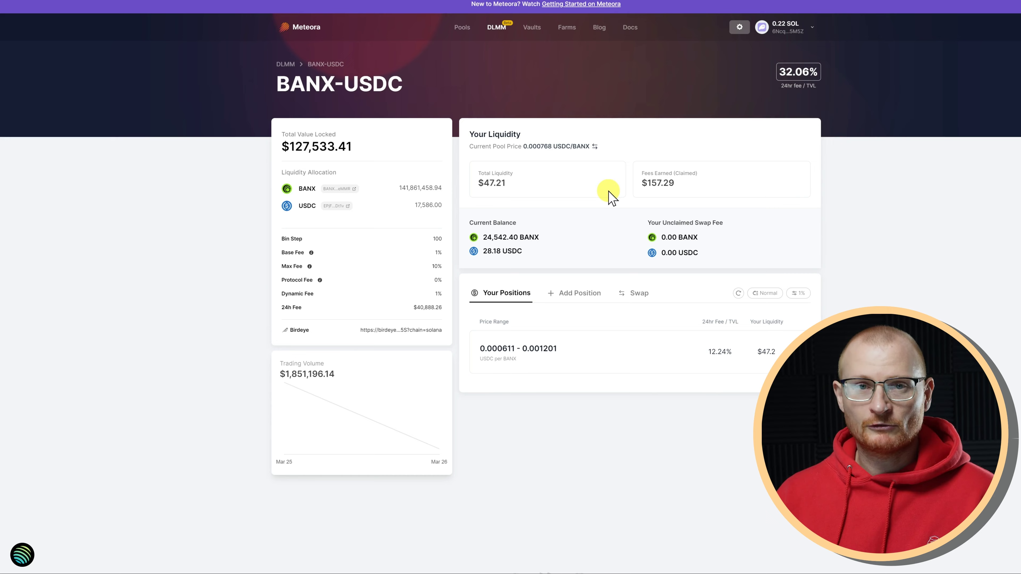
Add a Curve BANX-USDC position at 0.000547–0.001077 with half the USDC balance and confirm.
scroll(611, 200, down, 1)
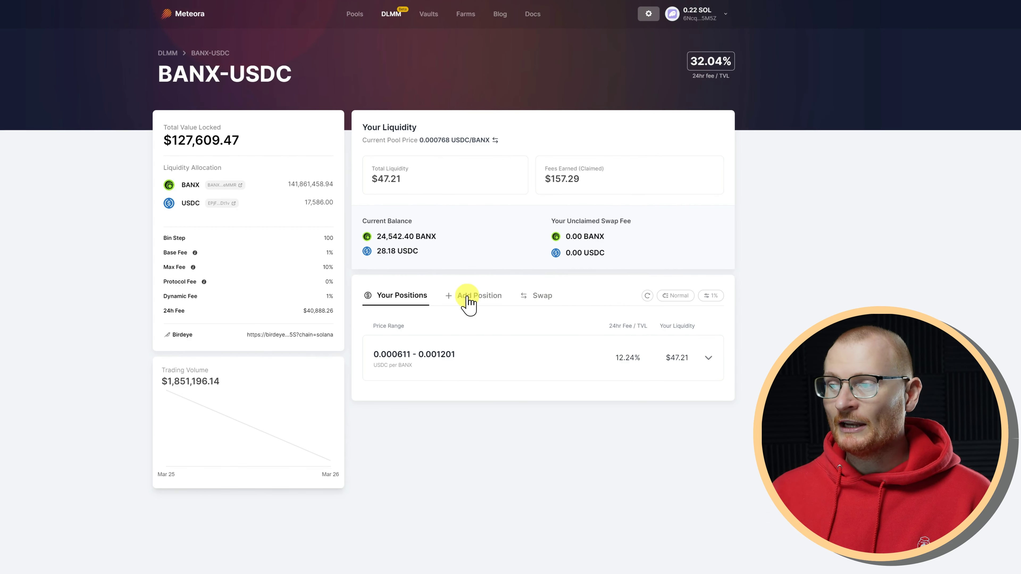
click(469, 298)
scroll(474, 299, down, 4)
click(638, 241)
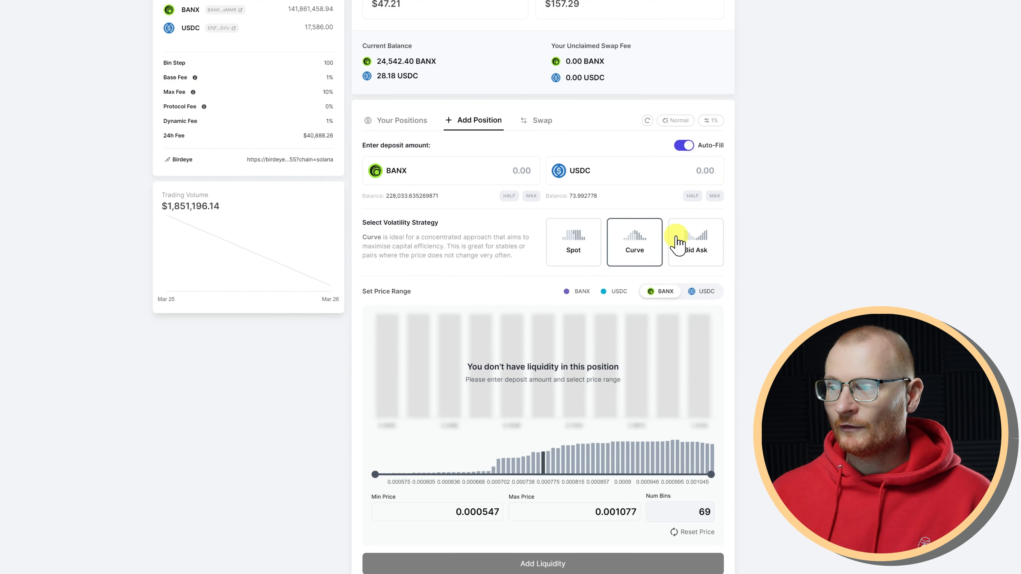
click(679, 243)
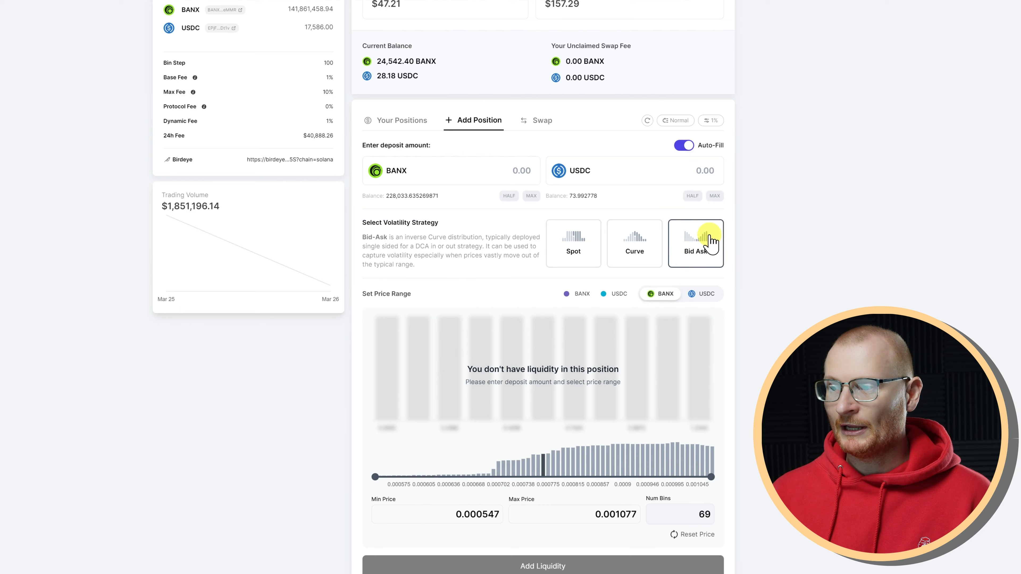
click(630, 242)
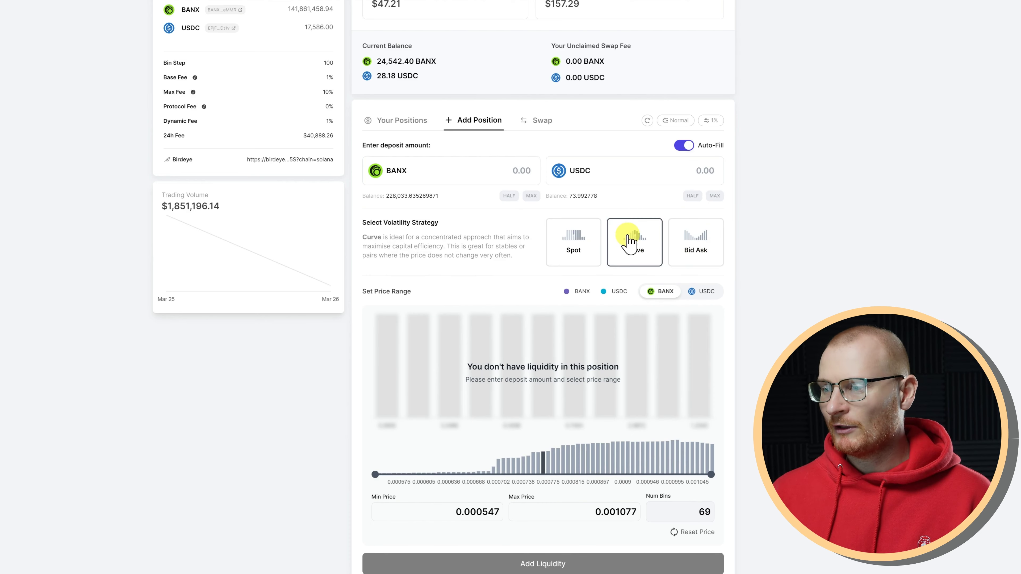
scroll(468, 289, down, 1)
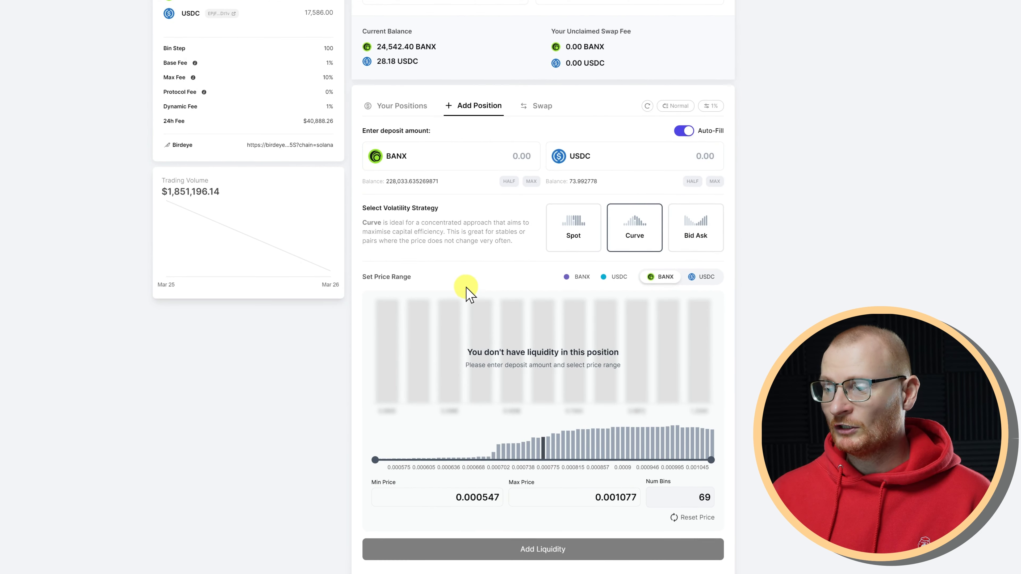
click(693, 182)
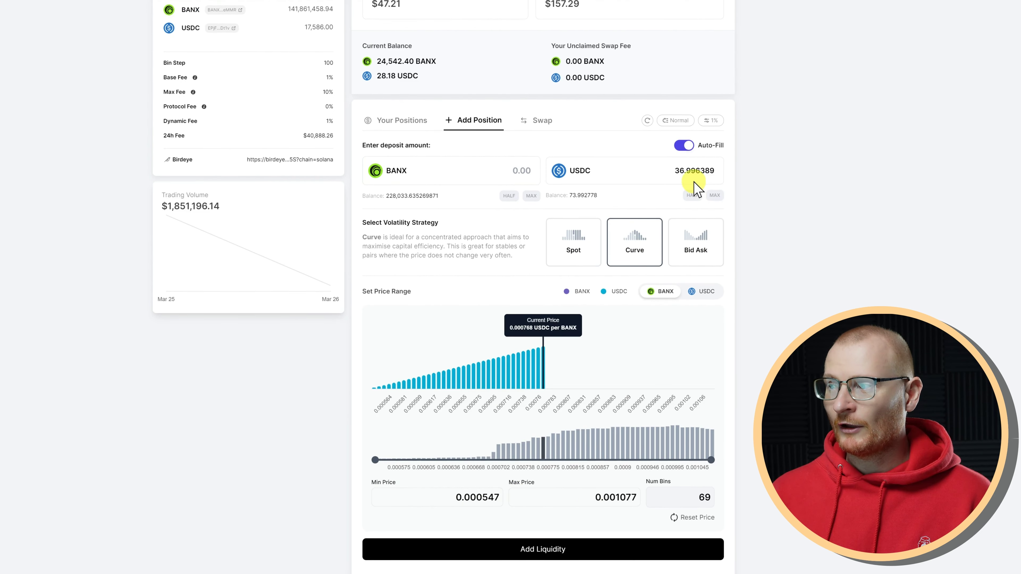
click(537, 557)
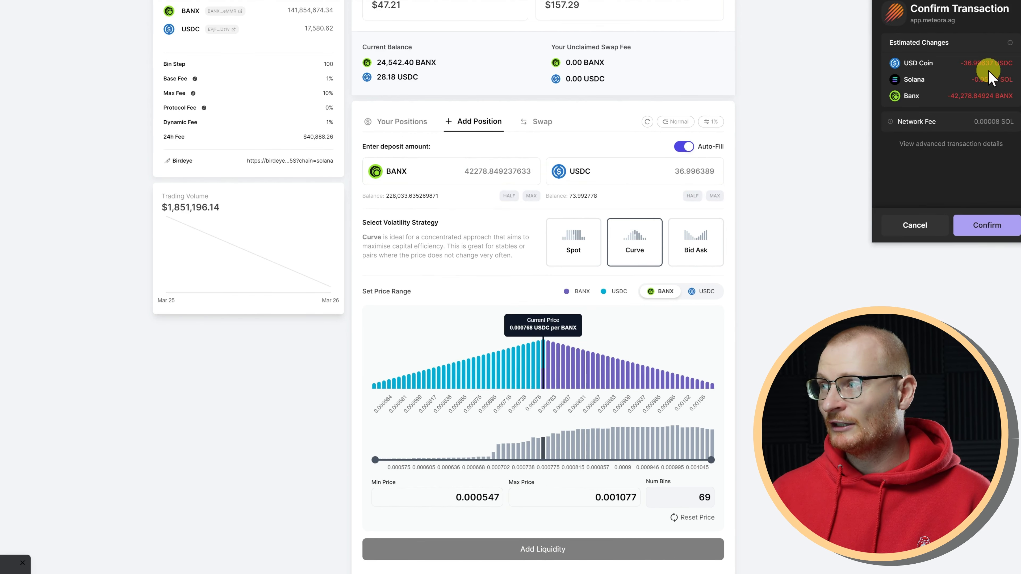
click(988, 226)
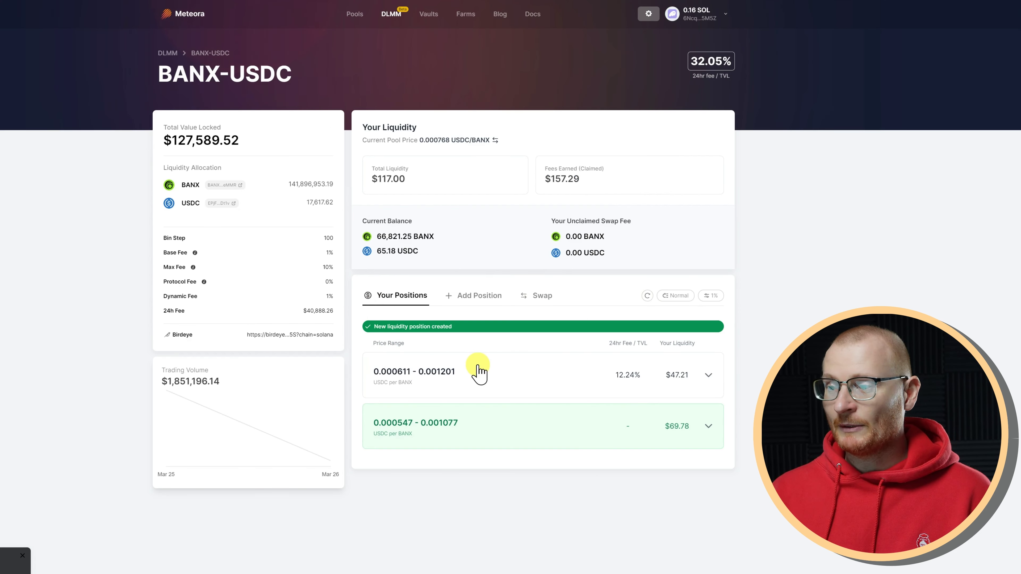
Add the entire BANX balance to the 0.000547–0.001077 position and approve the deposit.
click(538, 431)
scroll(558, 424, down, 5)
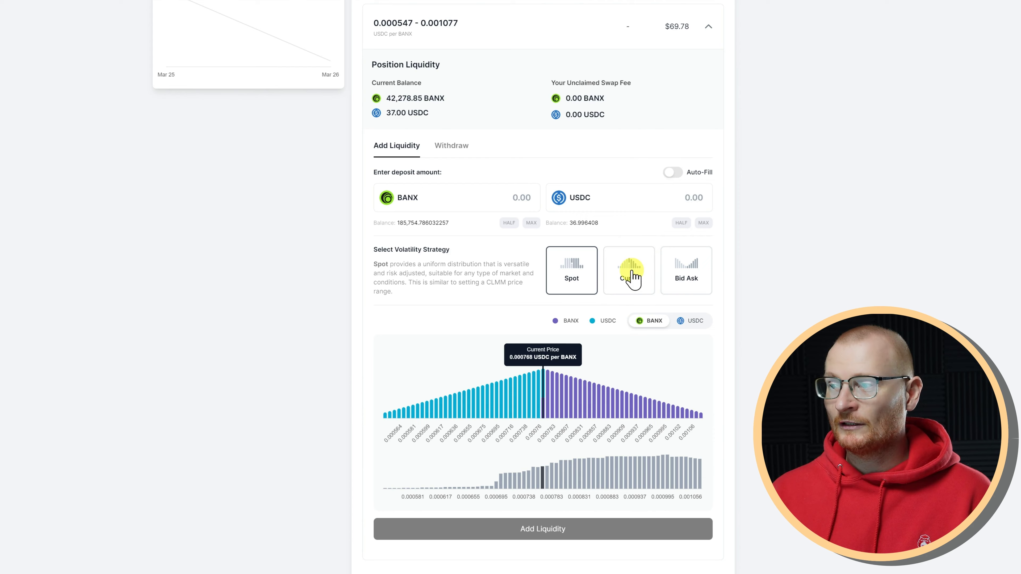
click(531, 222)
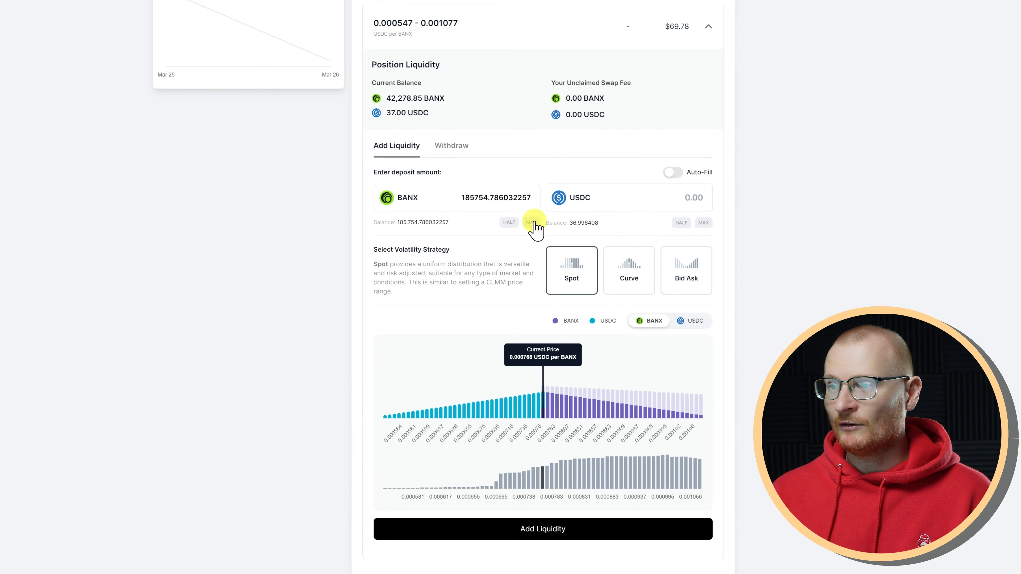
click(539, 526)
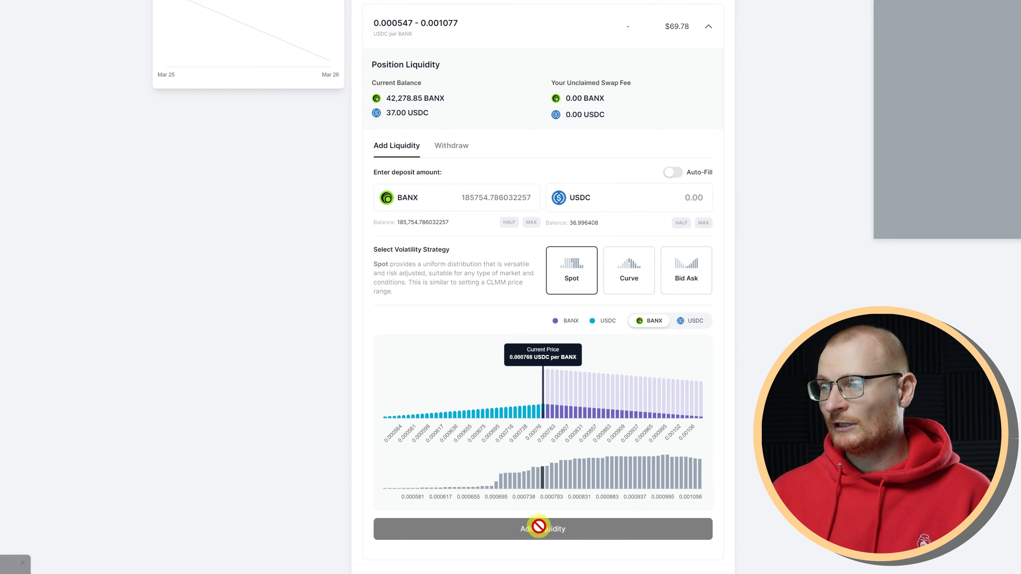
click(994, 222)
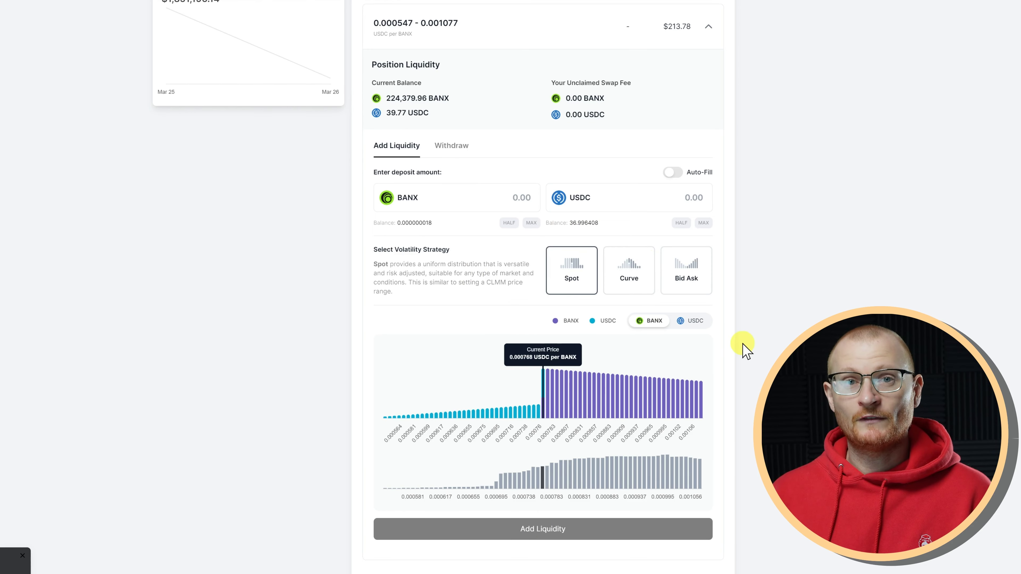
Try Auto-Fill with the maximum USDC amount, then turn Auto-Fill back off.
click(672, 172)
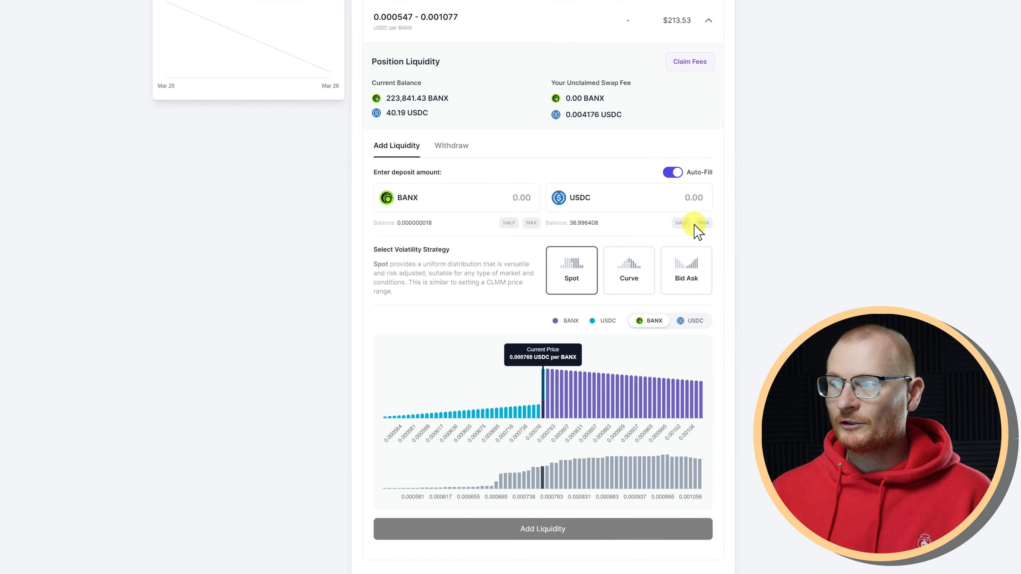
click(703, 223)
click(668, 173)
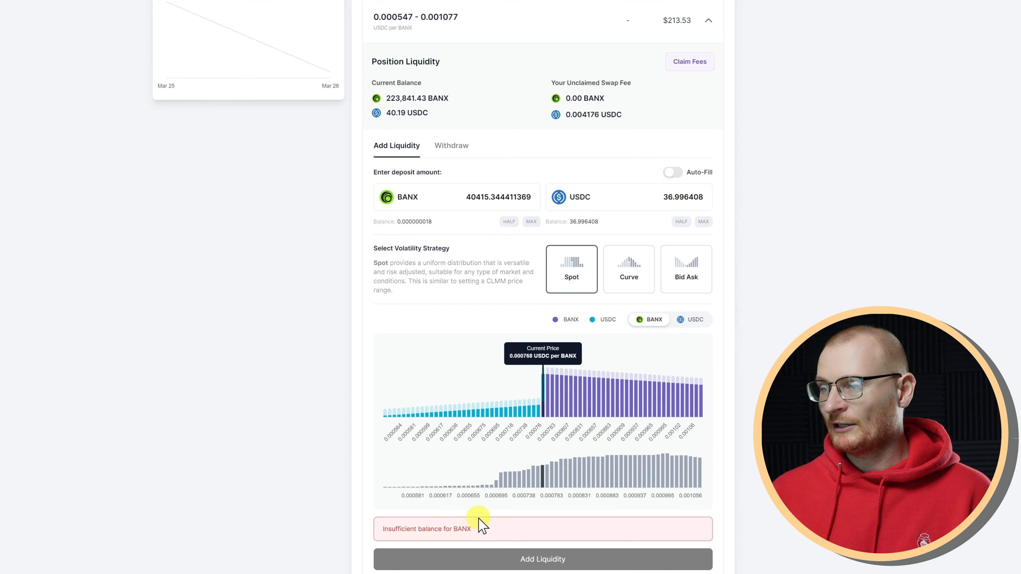
scroll(501, 479, up, 6)
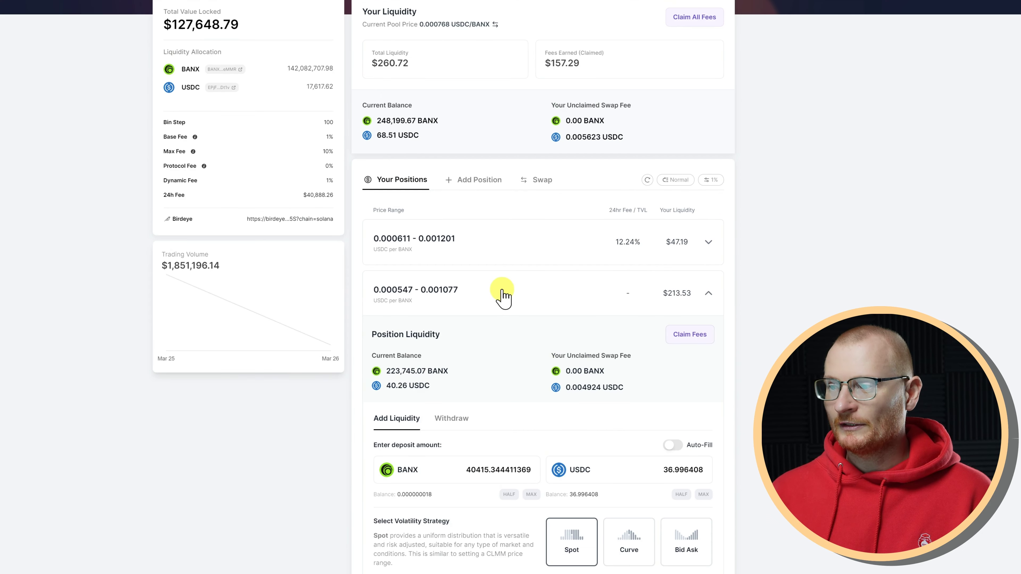
Create a USDC-only 0.000147–0.00029 position with the full USDC balance, Auto-Fill off, and confirm.
click(501, 296)
click(489, 297)
scroll(487, 294, down, 3)
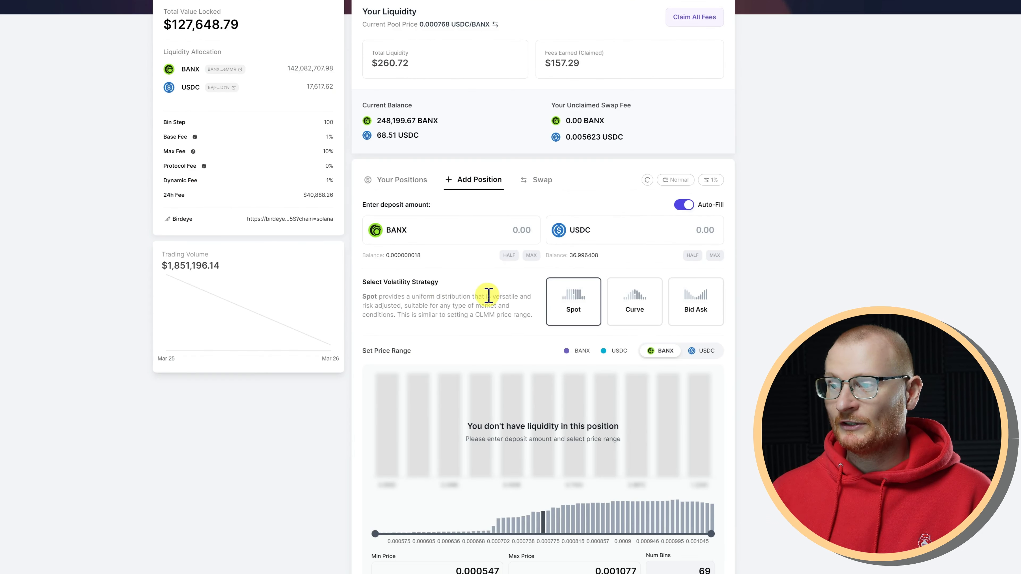
scroll(531, 501, down, 2)
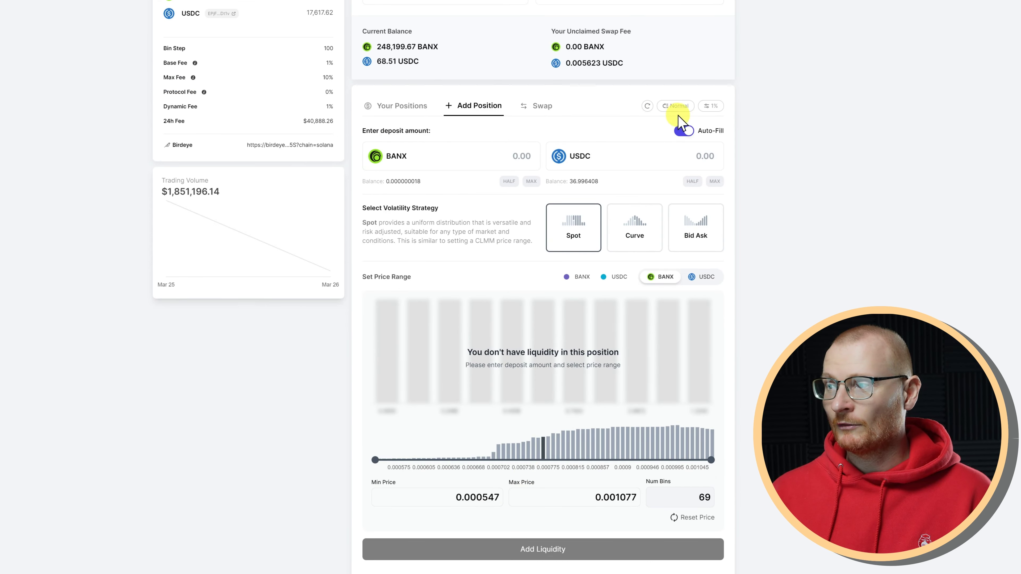
click(683, 132)
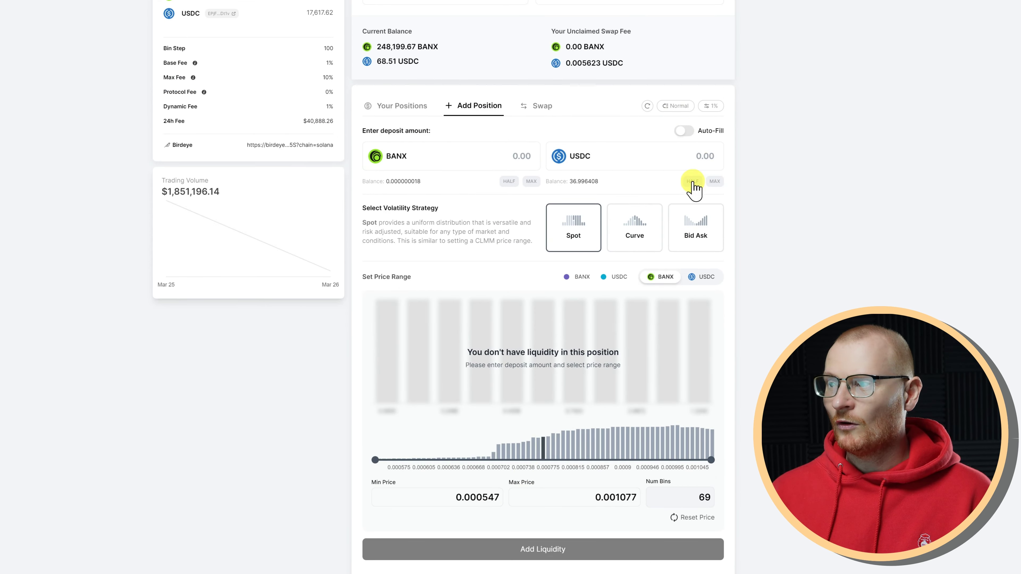
click(715, 181)
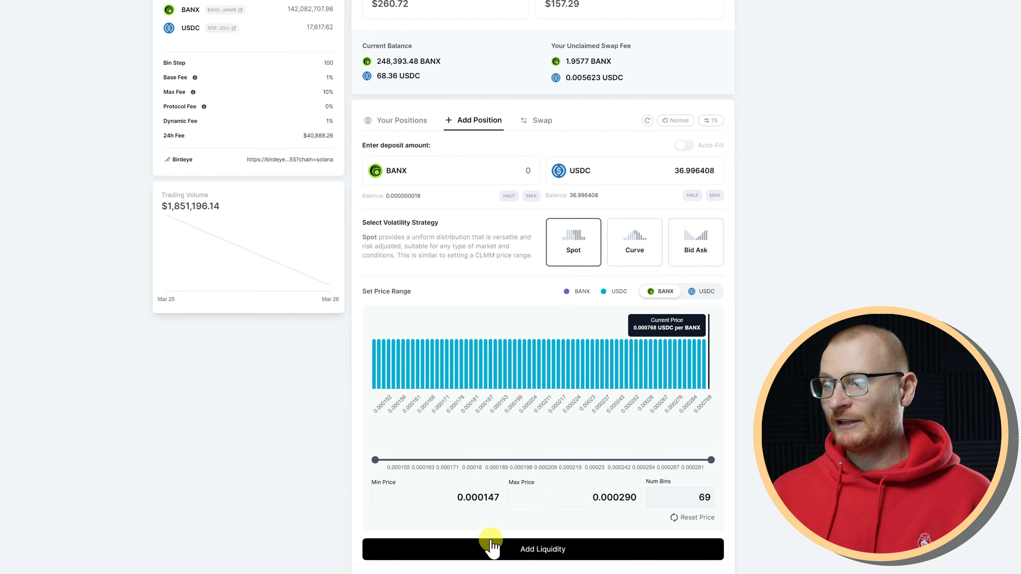
click(520, 549)
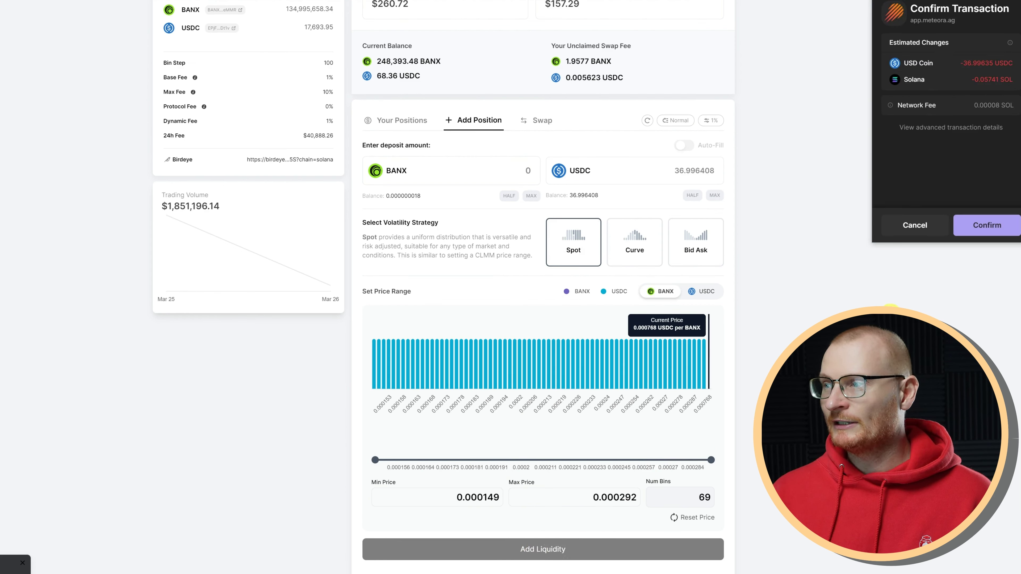
click(979, 227)
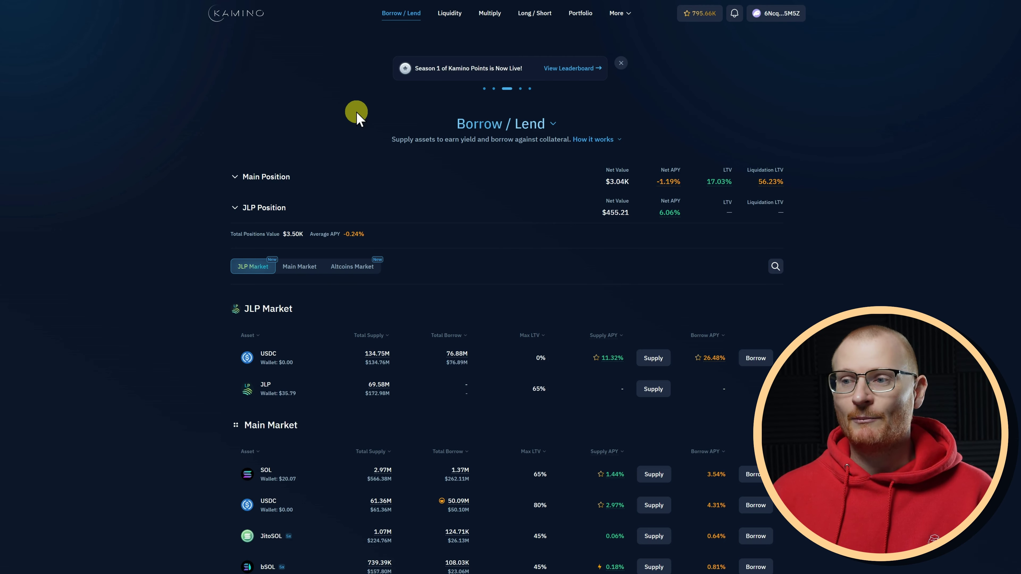
Go to Kamino's Liquidity page and filter the vaults to JUP Vaults.
scroll(356, 116, down, 4)
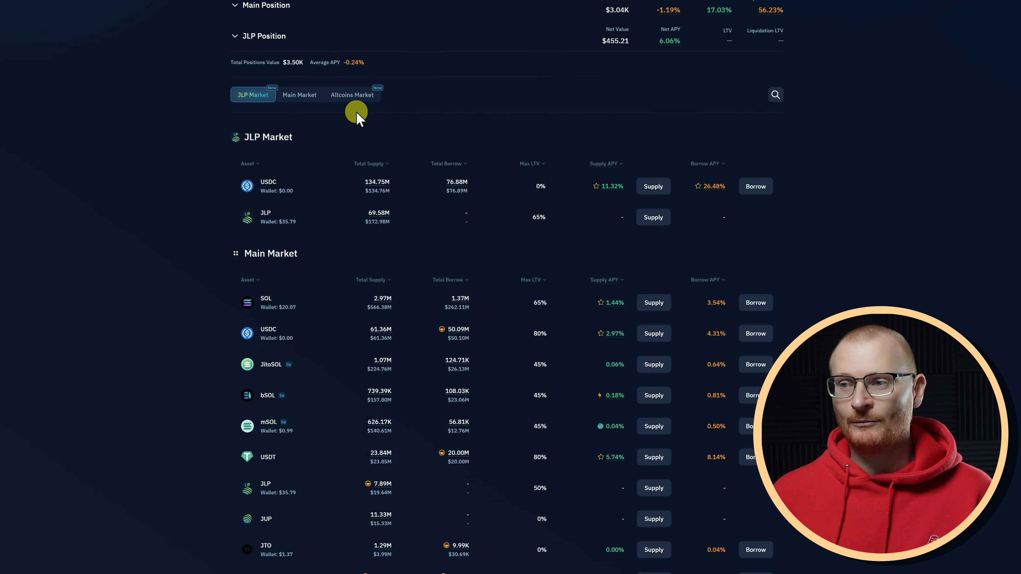
scroll(358, 111, up, 1)
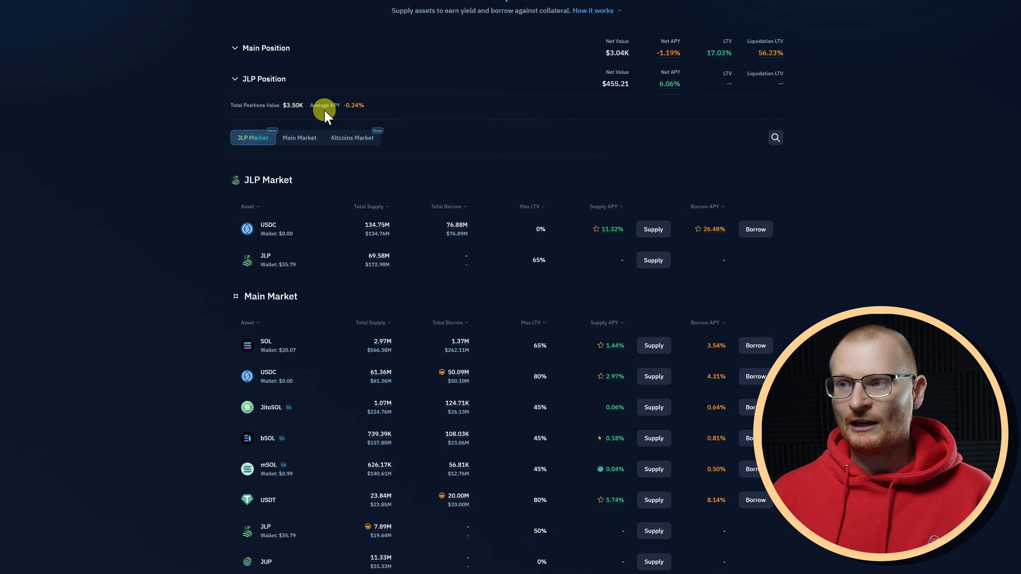
scroll(328, 117, up, 4)
click(452, 13)
scroll(338, 200, down, 2)
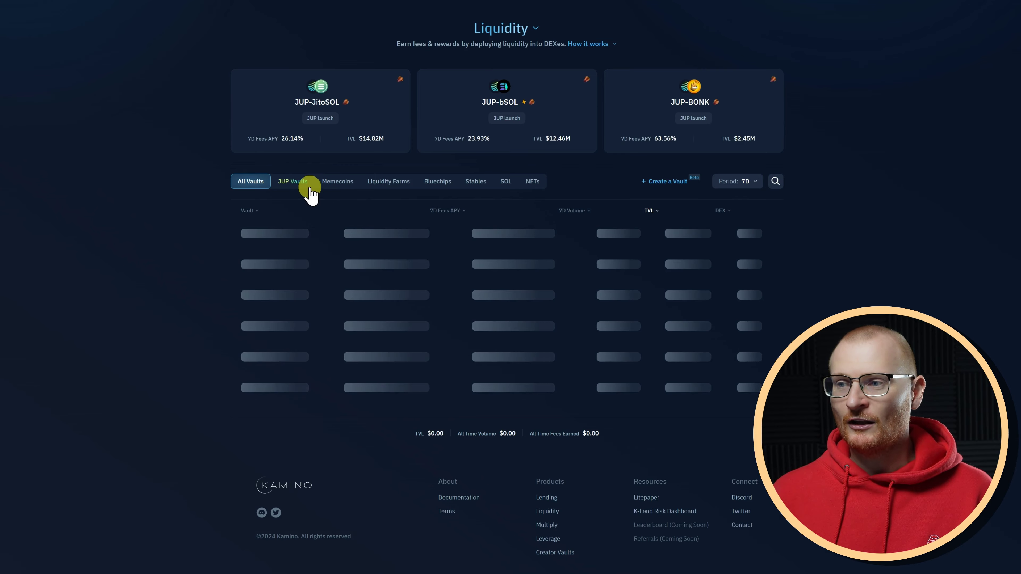
click(300, 183)
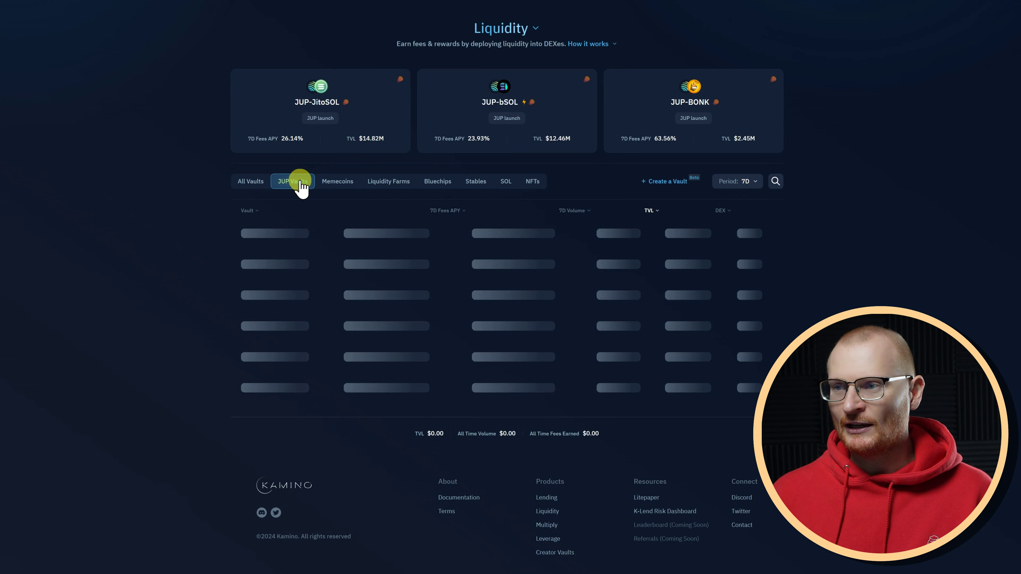
scroll(320, 186, down, 3)
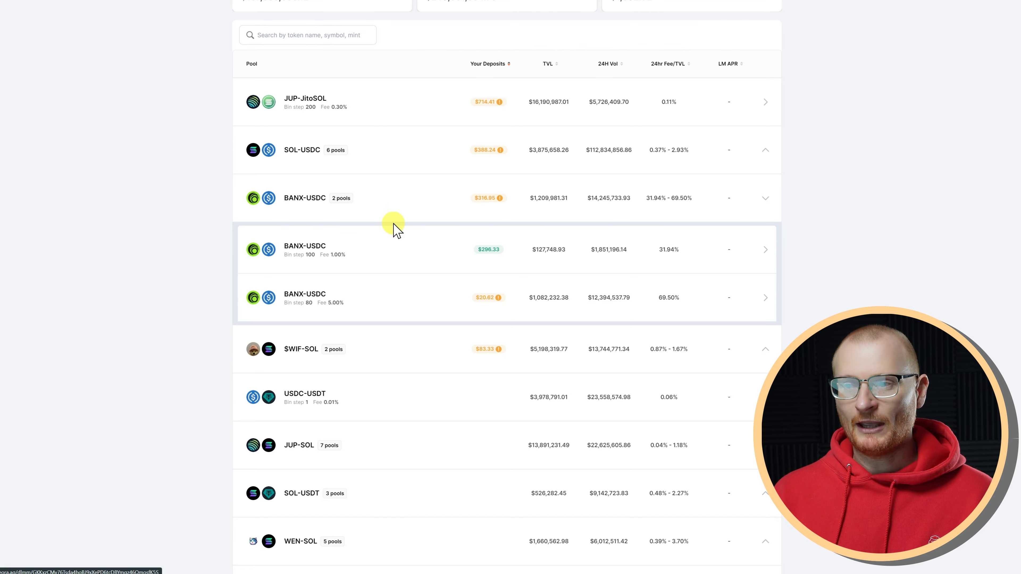
Open the bin step 100 BANX-USDC pool and view its three positions totalling $296.33.
click(386, 260)
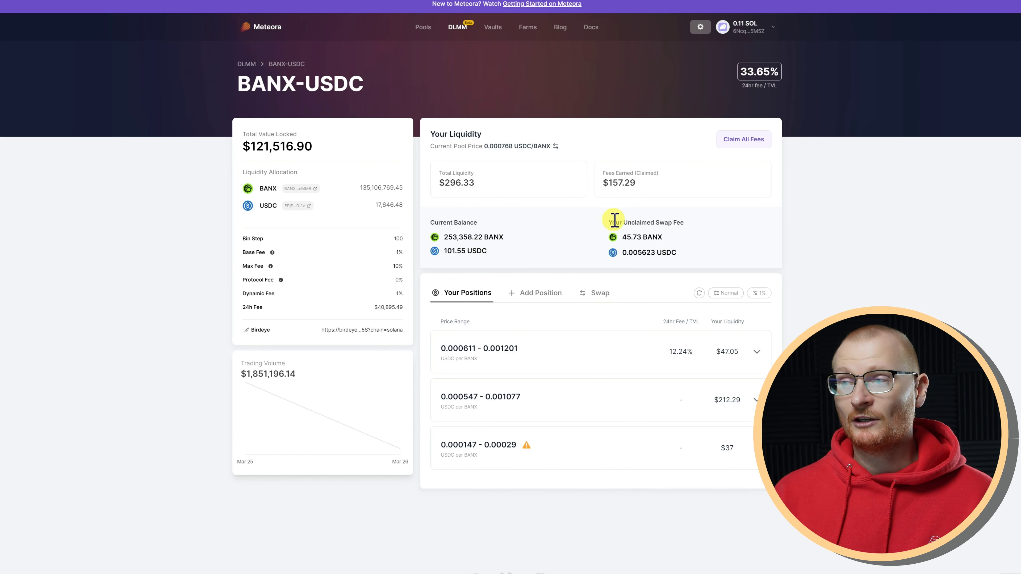
scroll(472, 304, down, 1)
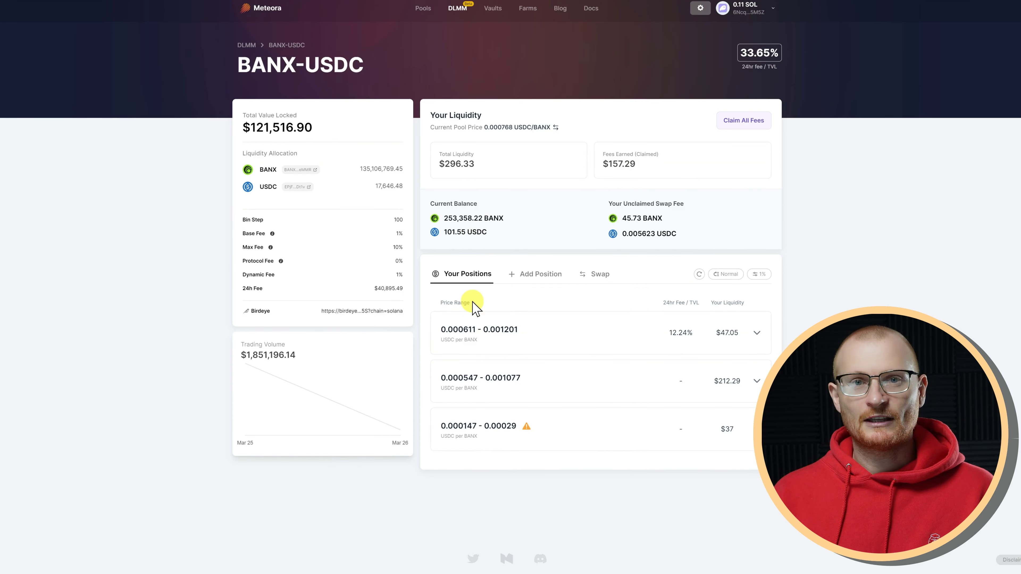